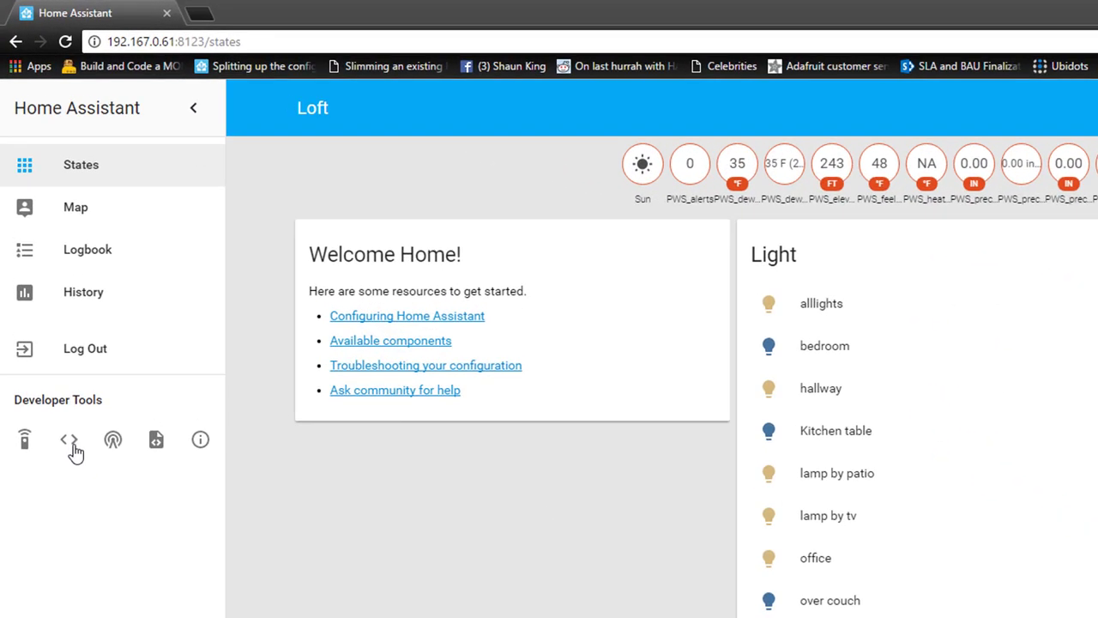
# Step: Open the developer states page and look through the current entities from the lights down to the PWS weather sensors
pyautogui.click(68, 444)
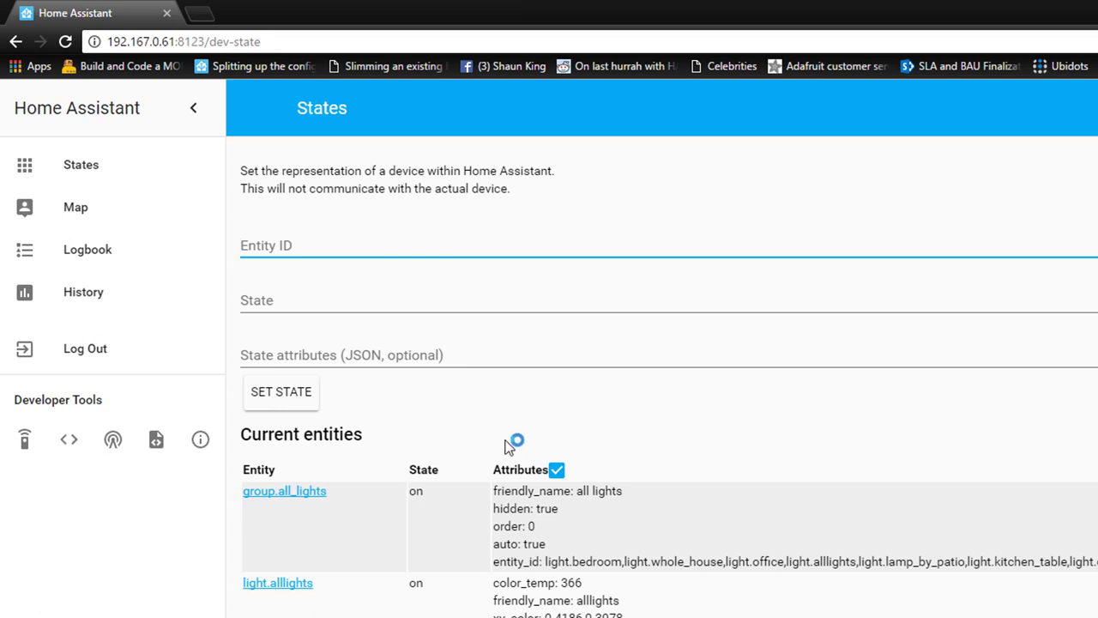
pyautogui.scroll(-2, 482, 444)
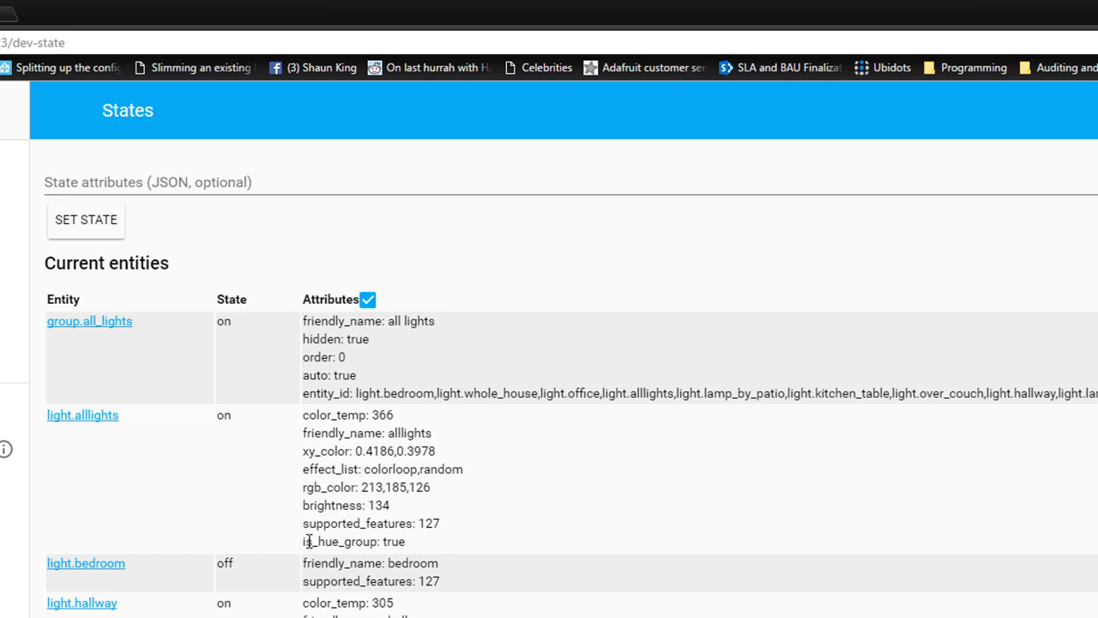
pyautogui.scroll(2, 308, 541)
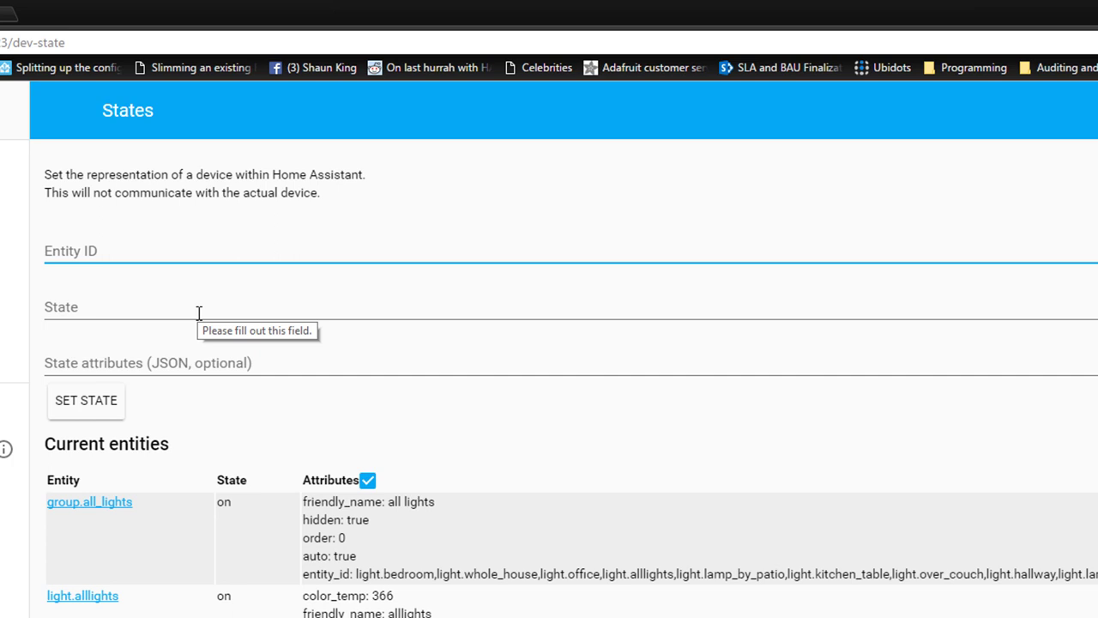
pyautogui.scroll(-1, 198, 312)
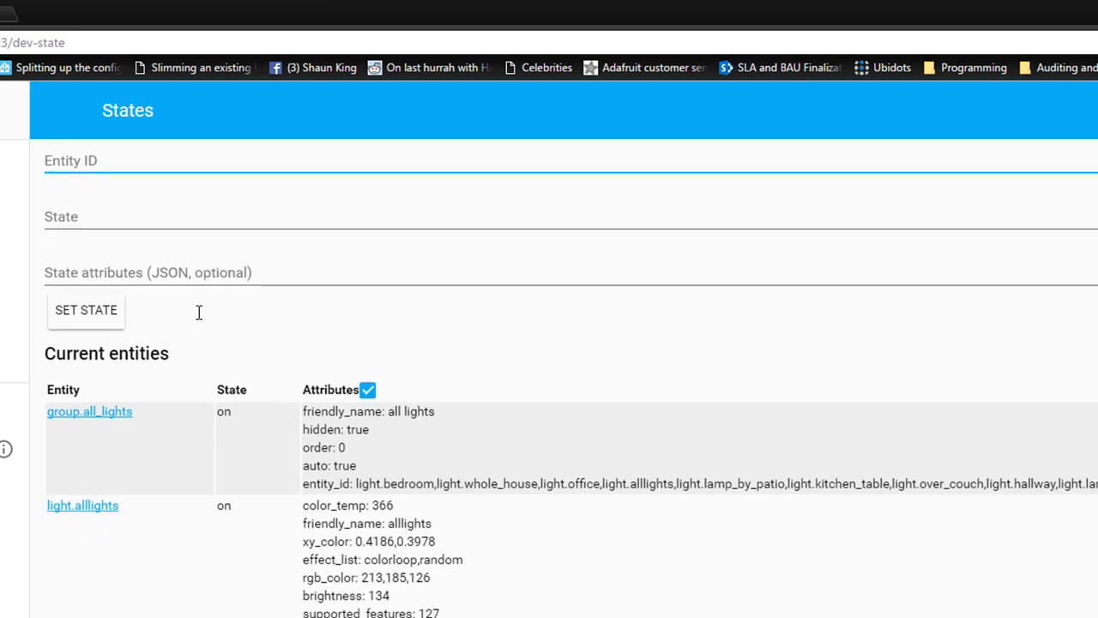
pyautogui.scroll(-1, 146, 445)
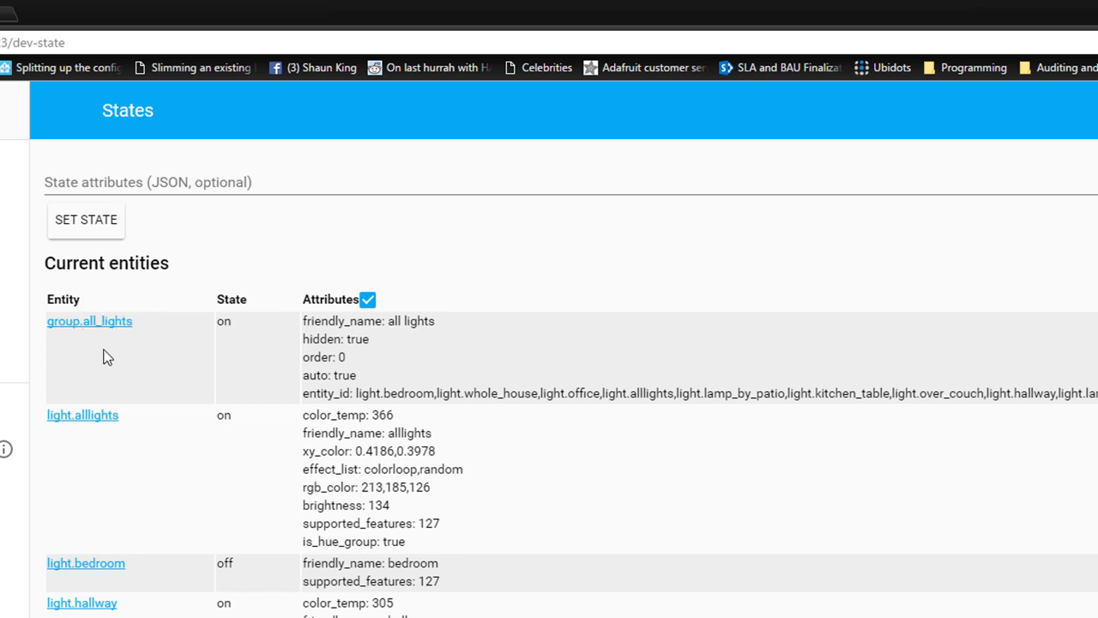
pyautogui.scroll(-15, 130, 374)
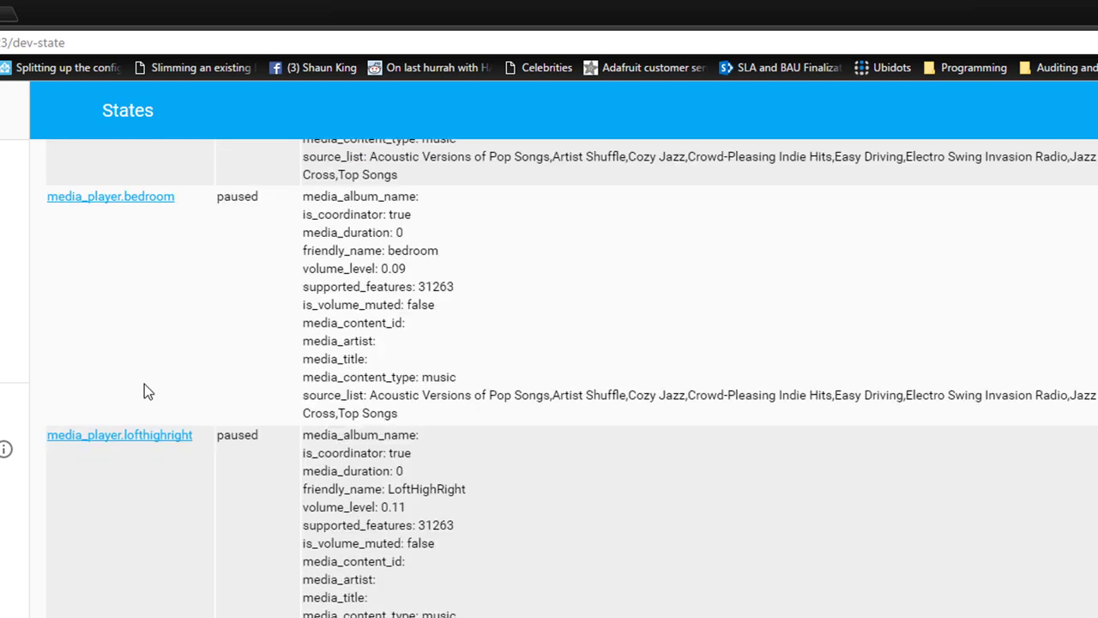
pyautogui.scroll(-6, 145, 387)
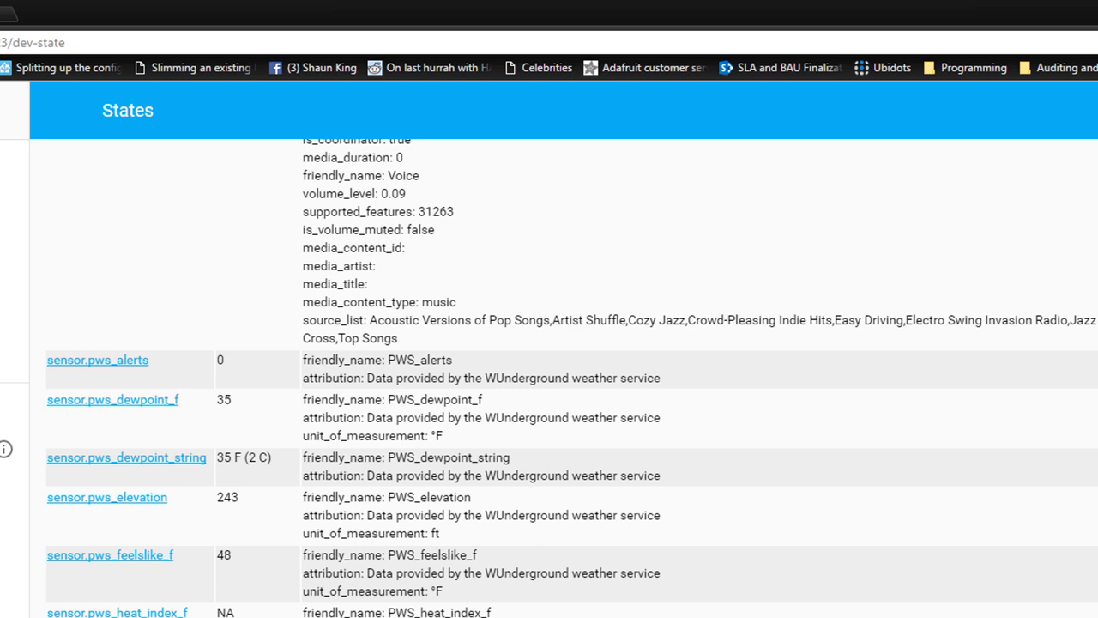
# Step: Return to the Loft dashboard and view the history of the PWS_dewpoint_string and PWS_dewpoint_f sensors
pyautogui.click(15, 169)
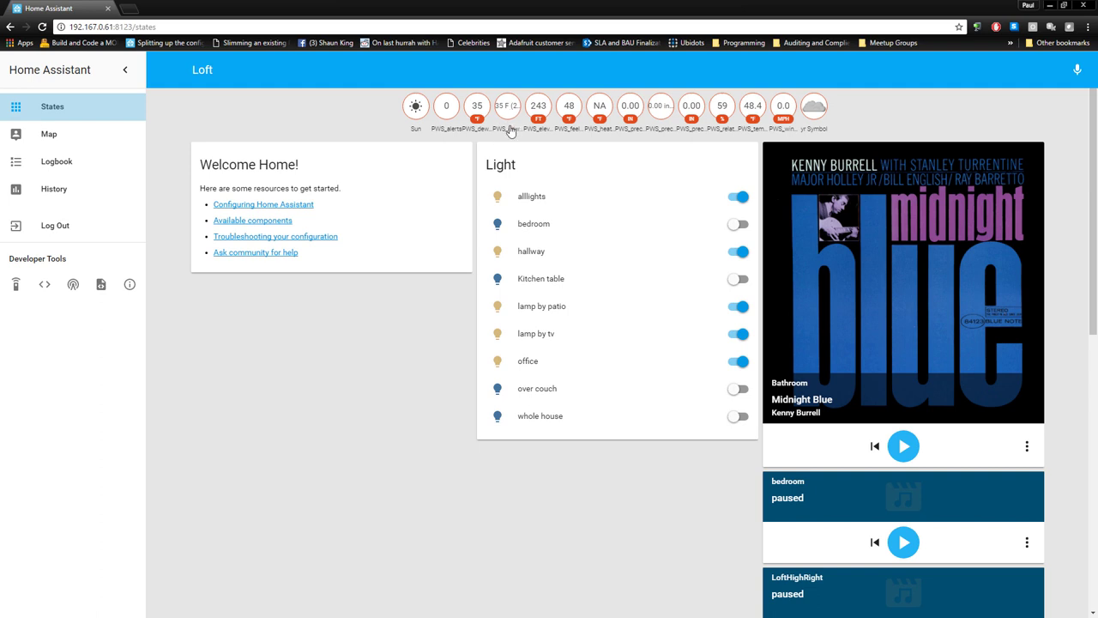
pyautogui.click(510, 129)
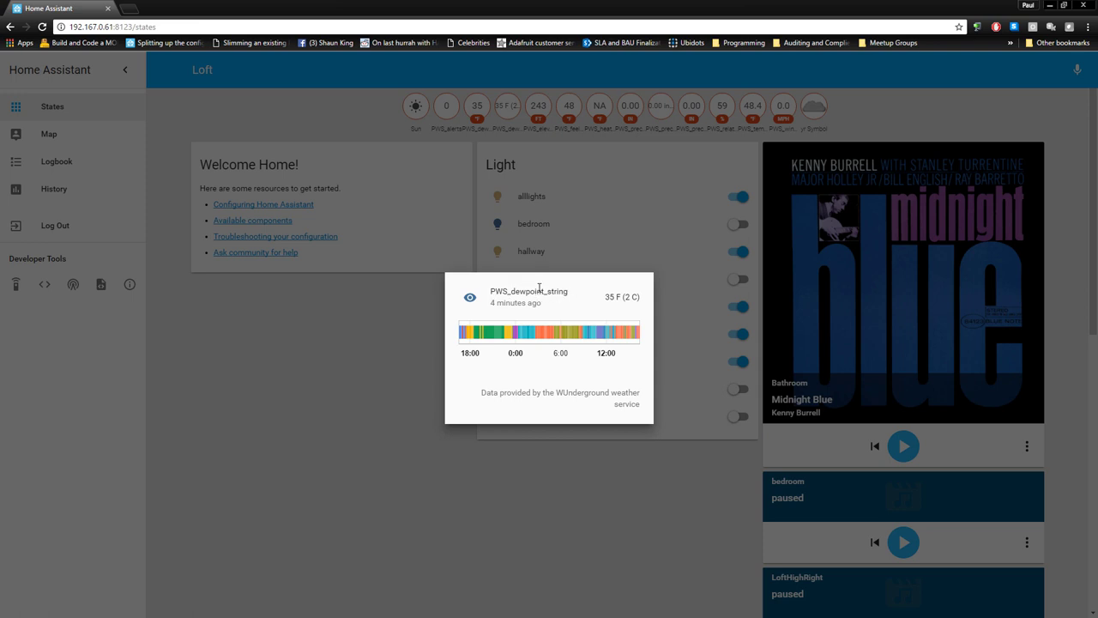
pyautogui.moveTo(577, 371)
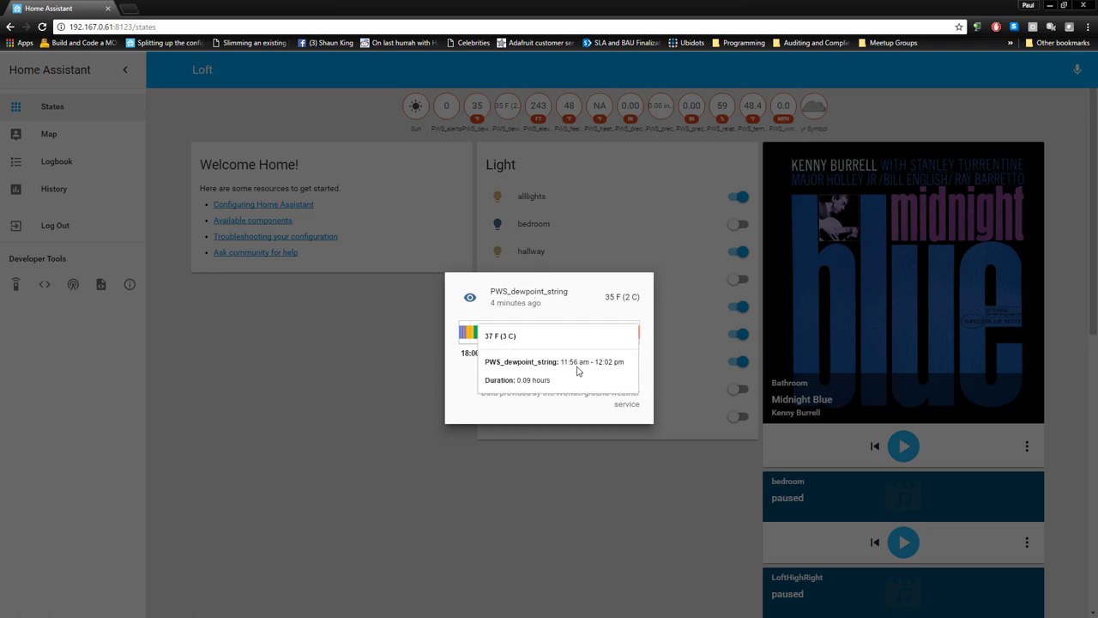
pyautogui.click(477, 107)
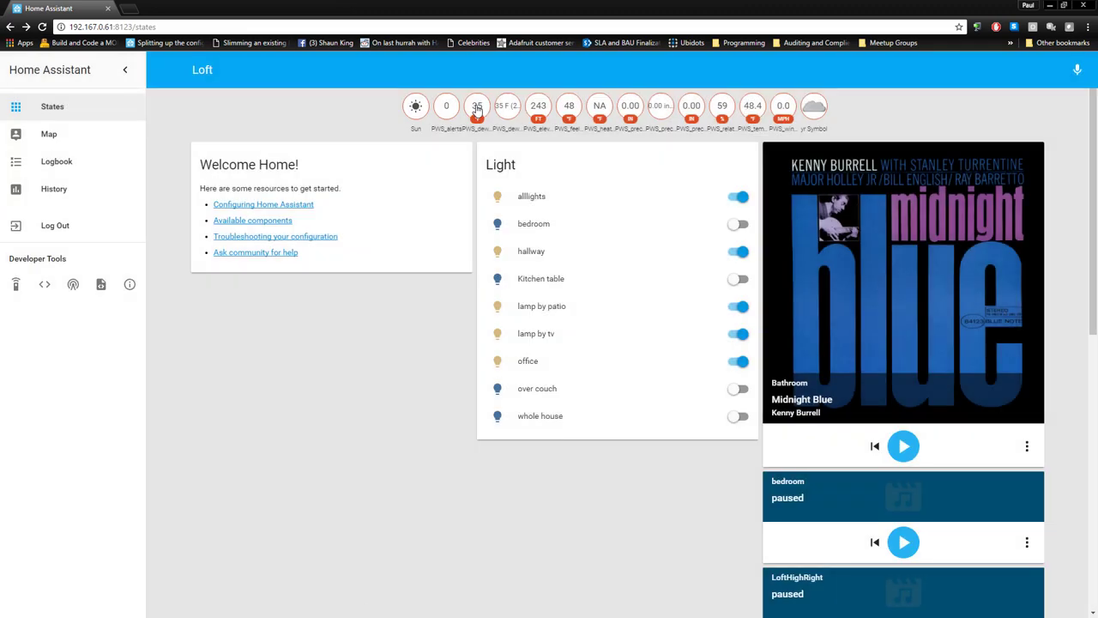
pyautogui.click(477, 108)
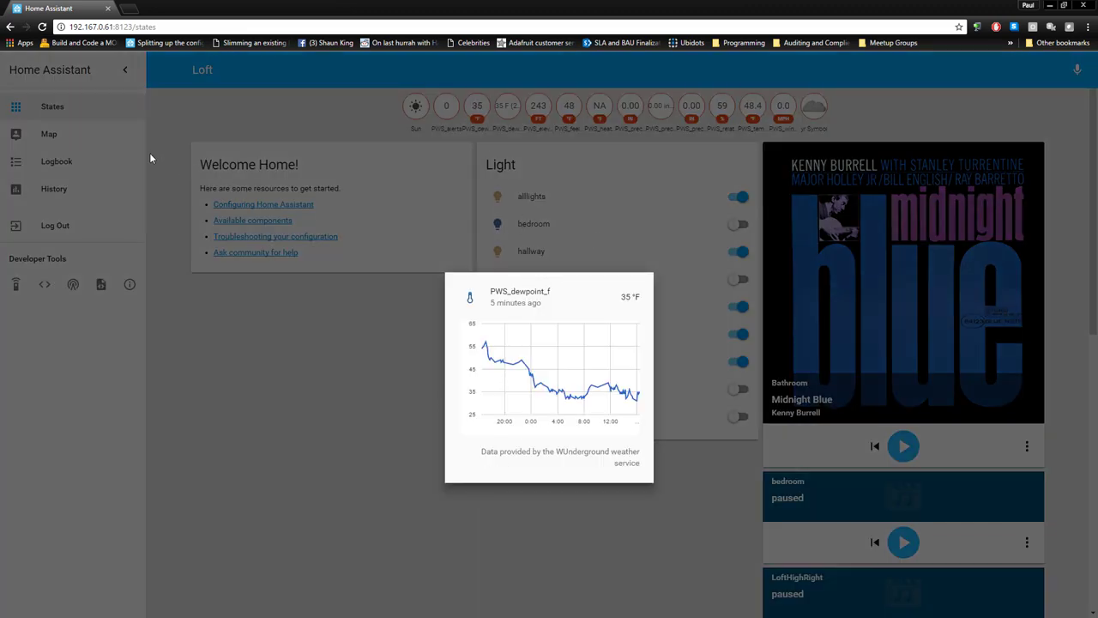
# Step: Reopen the developer states page and locate the friendly name and entity ID of the PWS alerts sensor
pyautogui.click(44, 284)
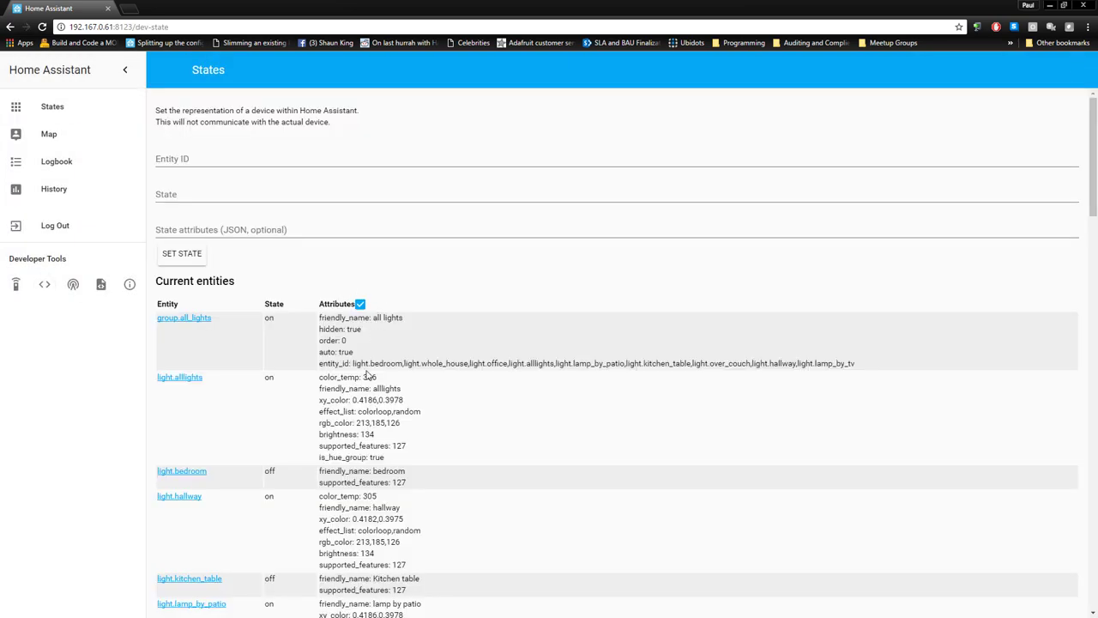
pyautogui.scroll(-1, 354, 389)
pyautogui.scroll(-2, 353, 390)
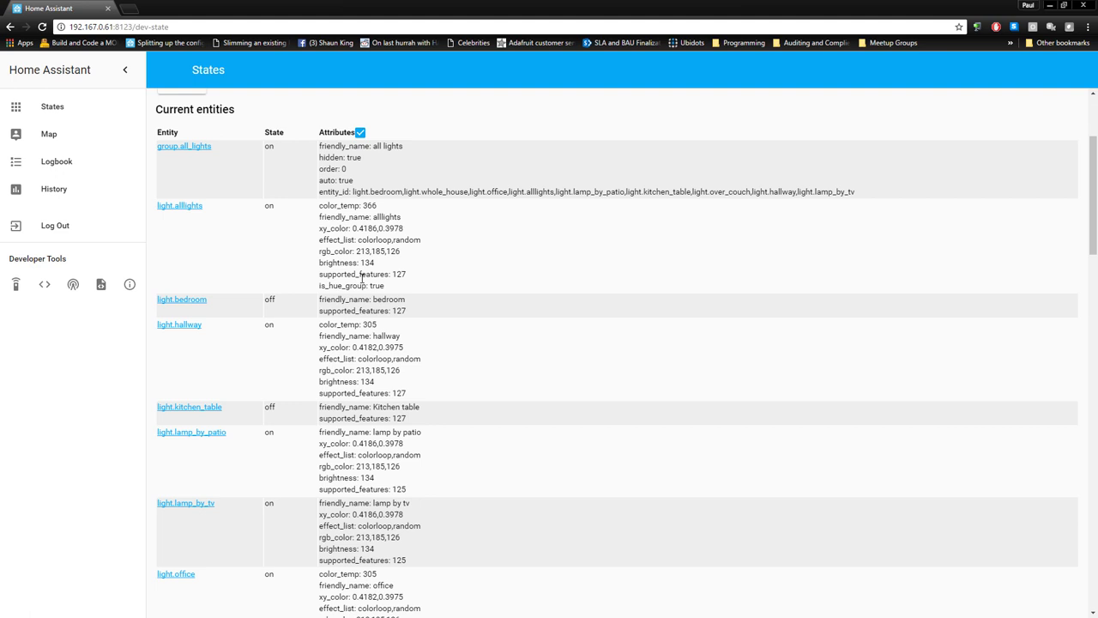
pyautogui.scroll(1, 362, 279)
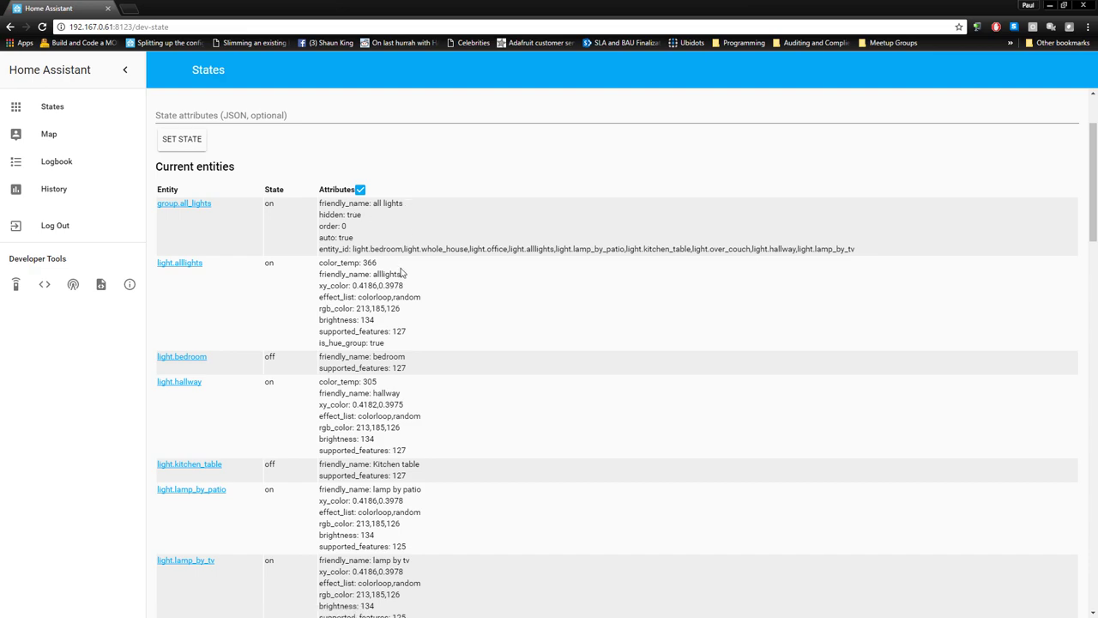
pyautogui.scroll(-12, 403, 273)
pyautogui.scroll(-10, 403, 273)
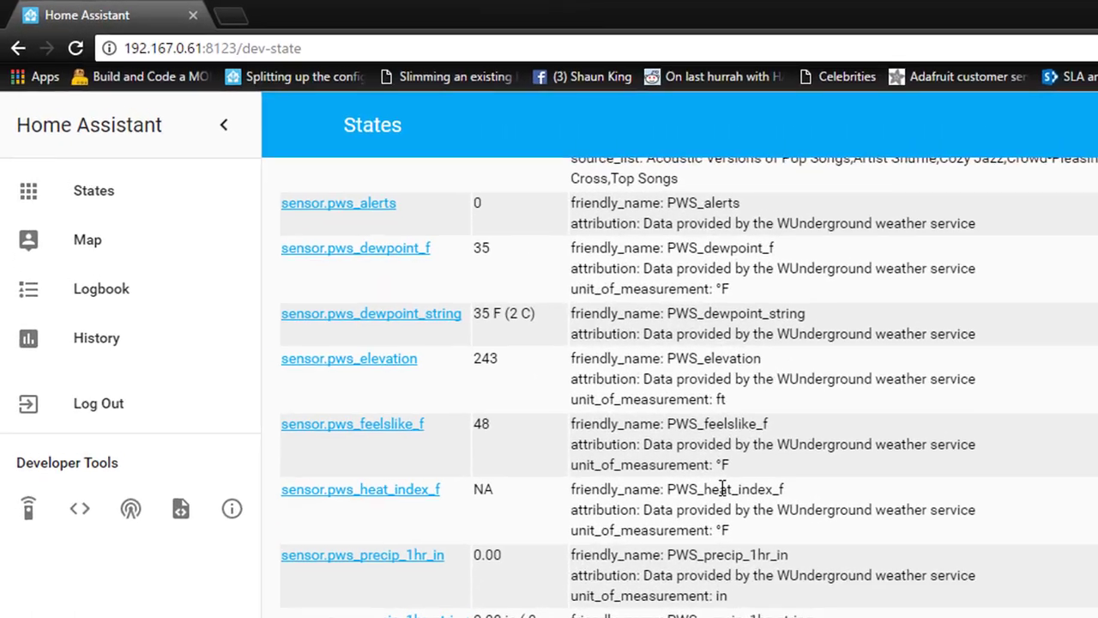
pyautogui.scroll(2, 583, 388)
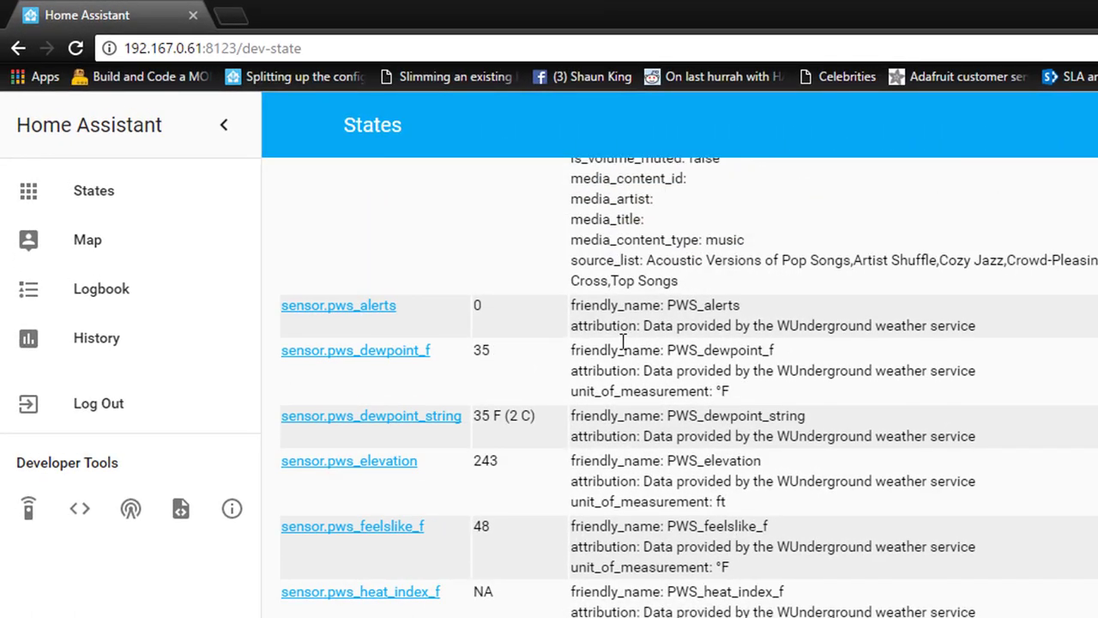
pyautogui.moveTo(742, 305); pyautogui.dragTo(666, 307)
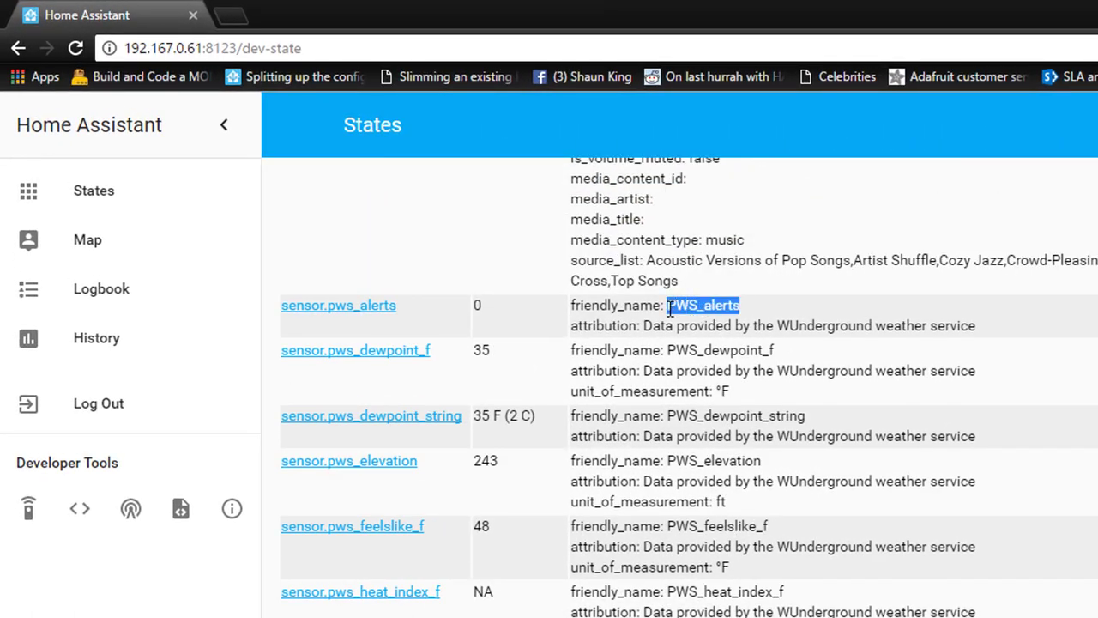
pyautogui.moveTo(398, 306); pyautogui.dragTo(328, 307)
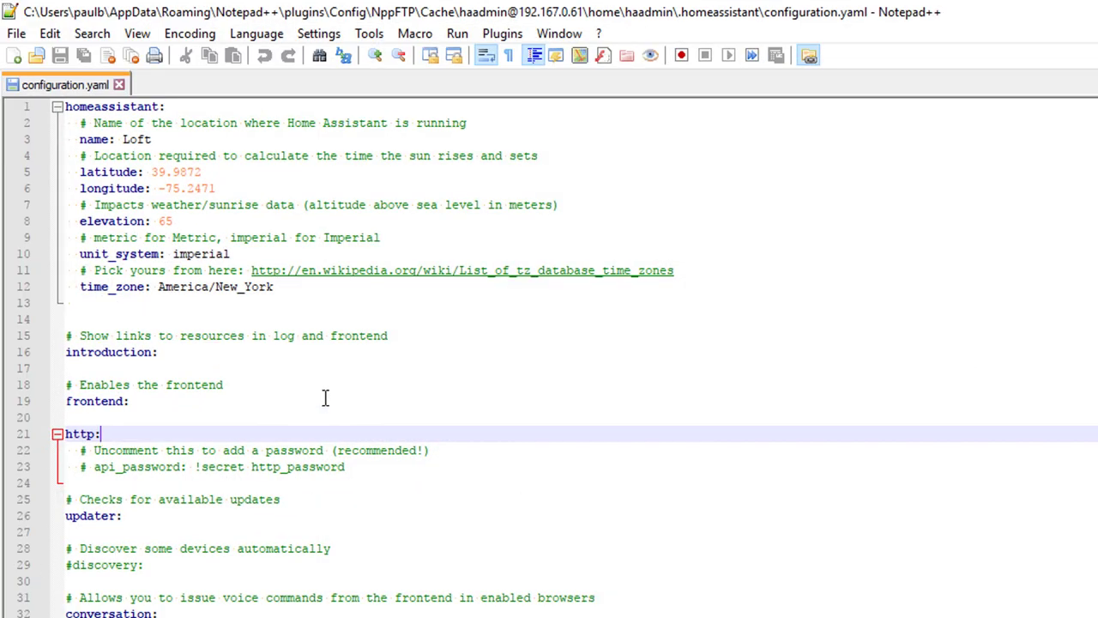
# Step: In configuration.yaml in Notepad++, add an indented "customize:" entry below time_zone in the homeassistant block and start a new line under it
pyautogui.click(296, 285)
pyautogui.moveTo(296, 285); pyautogui.dragTo(60, 106)
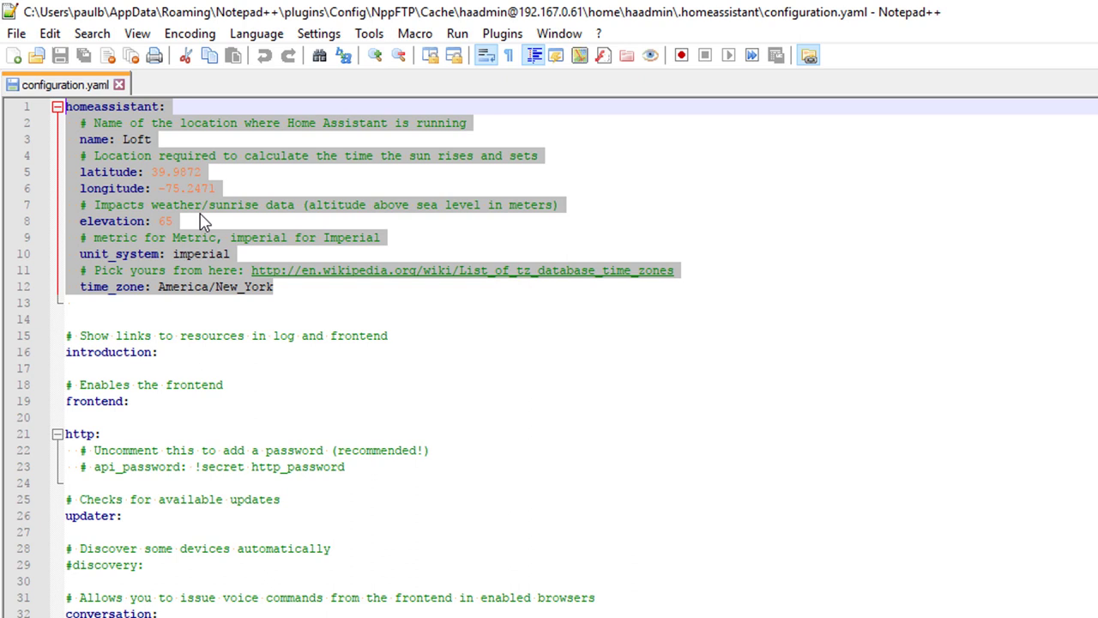
pyautogui.click(331, 301)
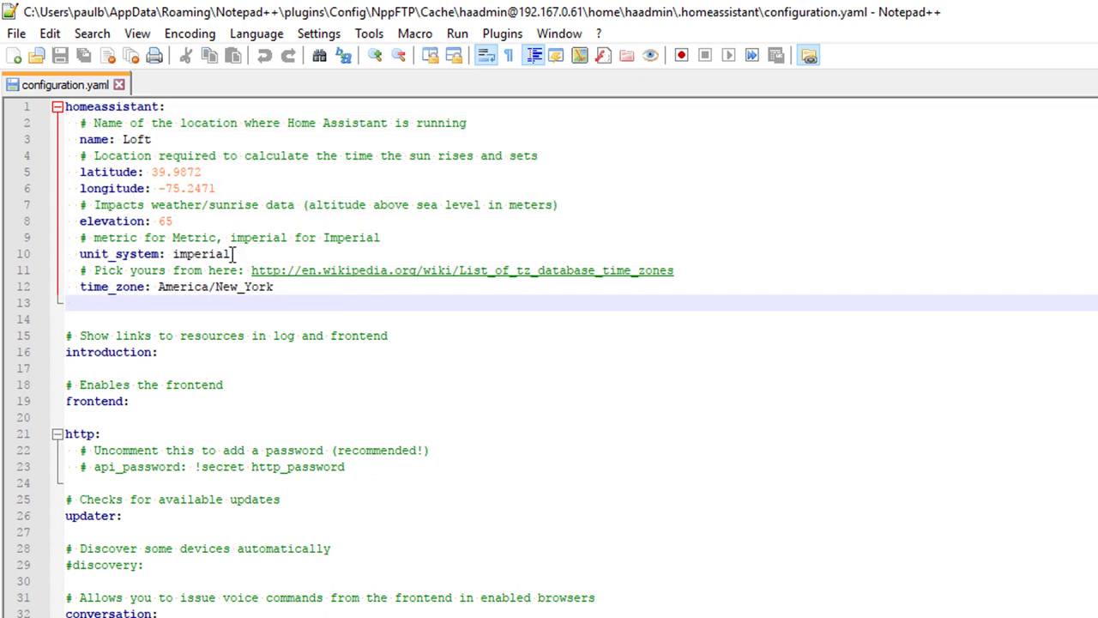
pyautogui.click(321, 290)
pyautogui.press('Return')
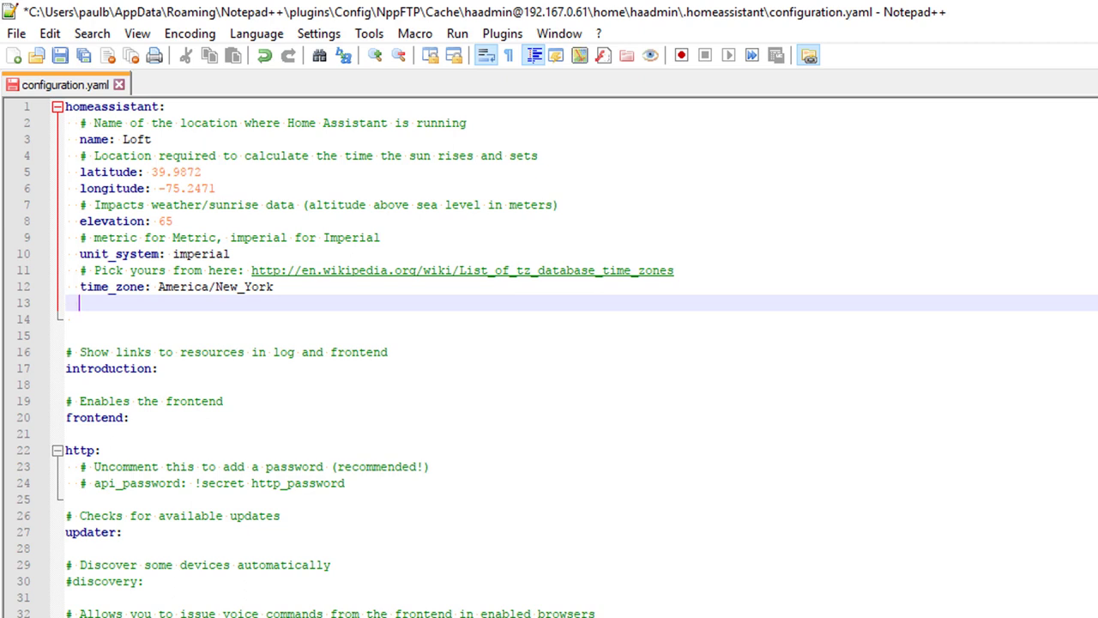
pyautogui.write('com')
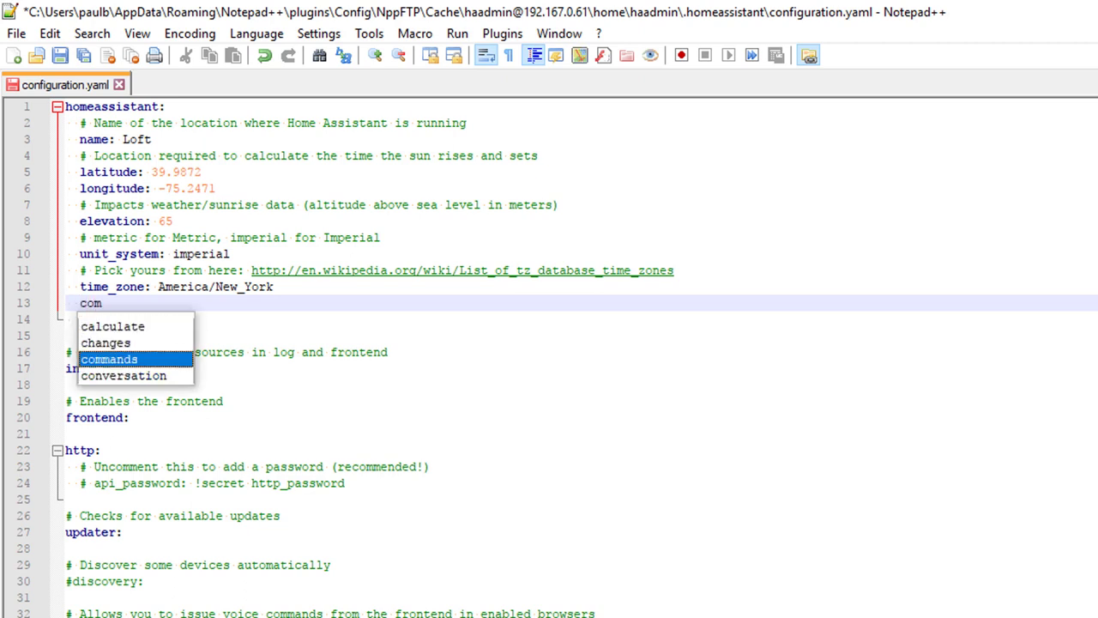
pyautogui.press('BackSpace')
pyautogui.press('BackSpace')
pyautogui.write('us')
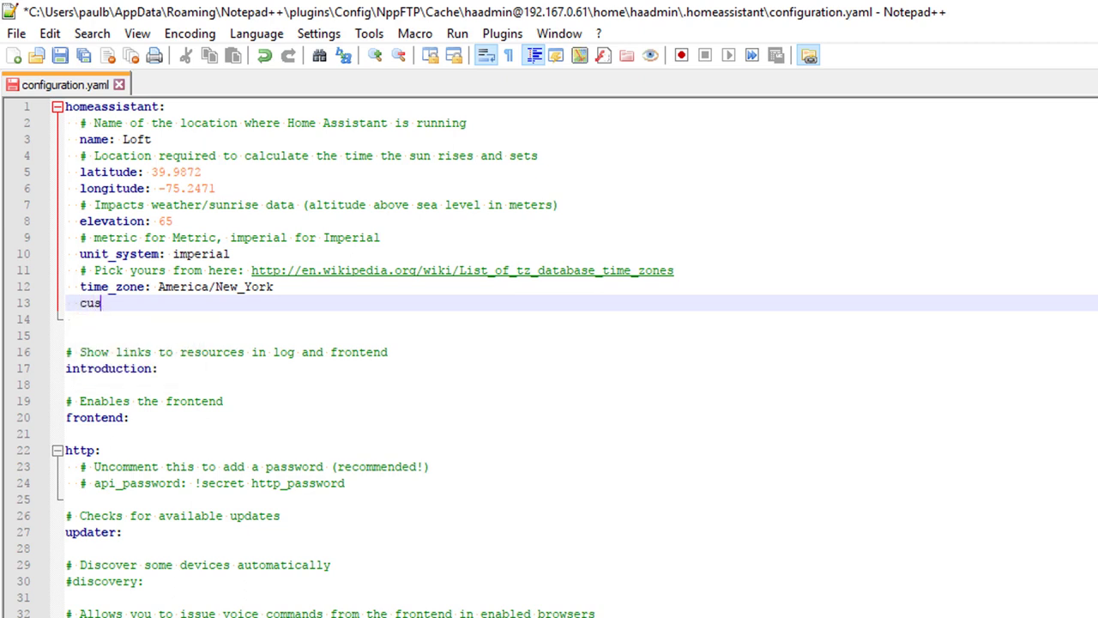
pyautogui.write('tomize:')
pyautogui.moveTo(81, 303); pyautogui.dragTo(60, 309)
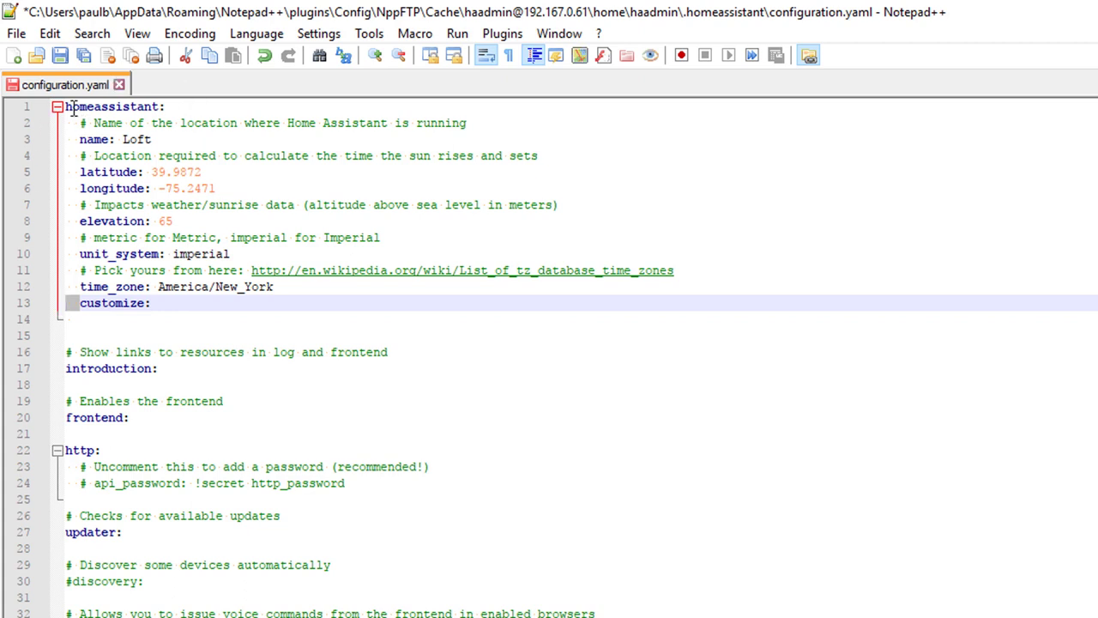
pyautogui.click(159, 303)
pyautogui.press('Return')
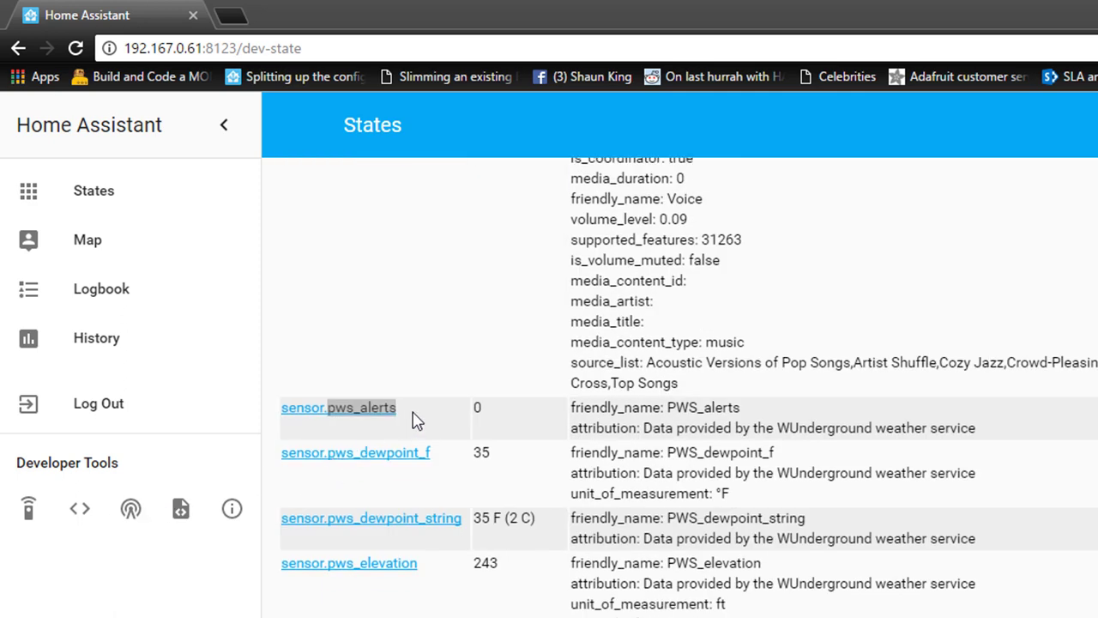
# Step: Copy the entity ID sensor.pws_alerts from Home Assistant's states page and add it as "sensor.pws_alerts:" under customize in Notepad++
pyautogui.moveTo(382, 408); pyautogui.dragTo(283, 406)
pyautogui.hotkey('ctrl', 'c')
pyautogui.click(412, 422)
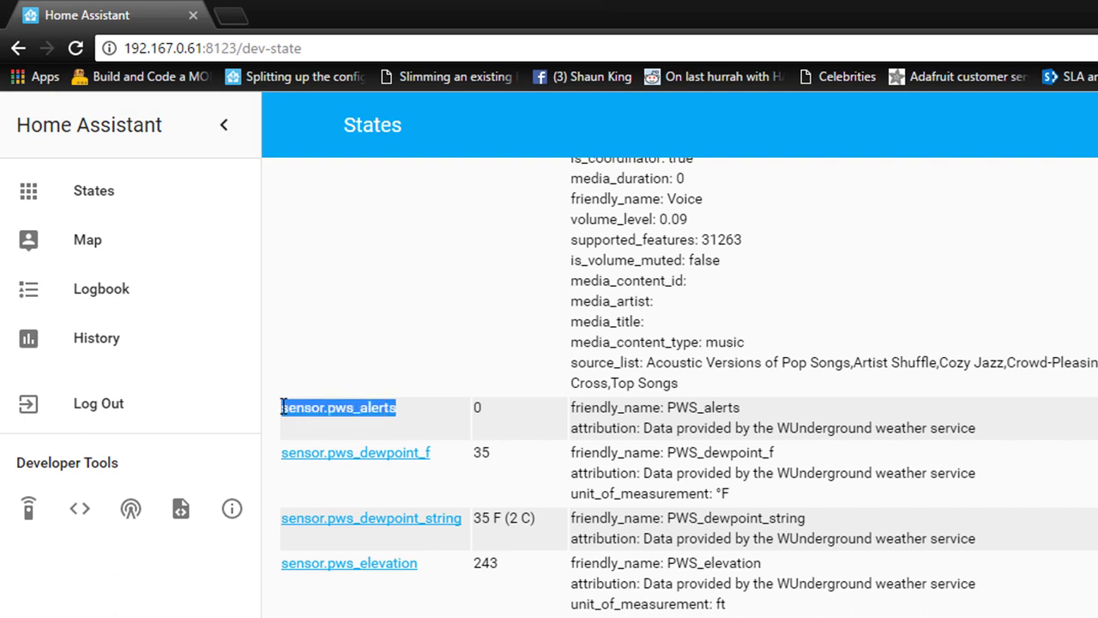
pyautogui.hotkey('alt', 'Tab')
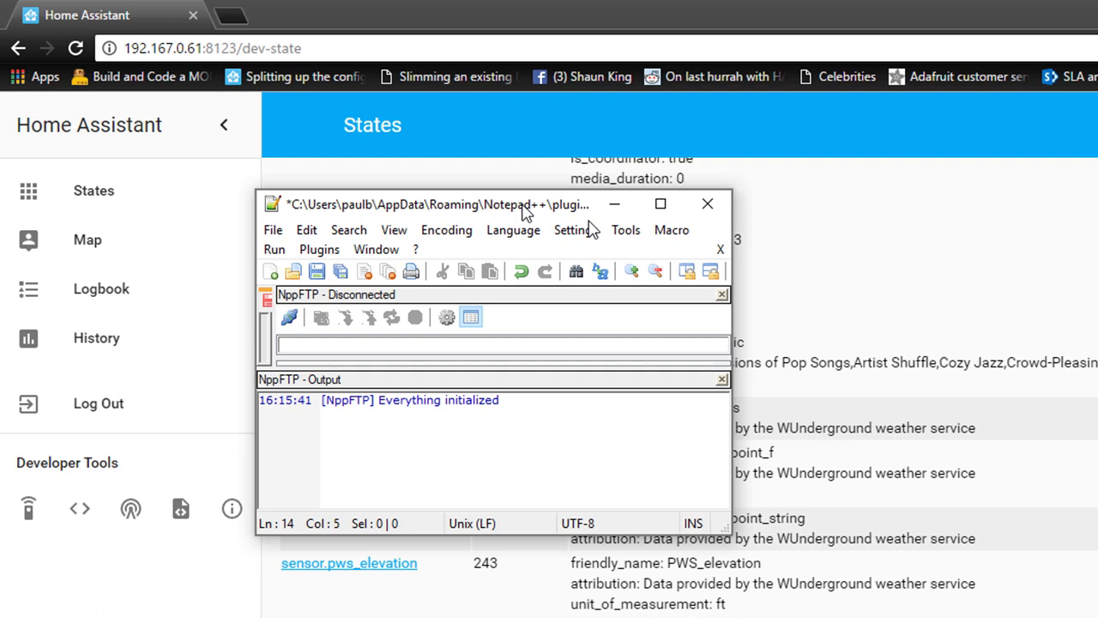
pyautogui.press('super+Up')
pyautogui.hotkey('ctrl', 'v')
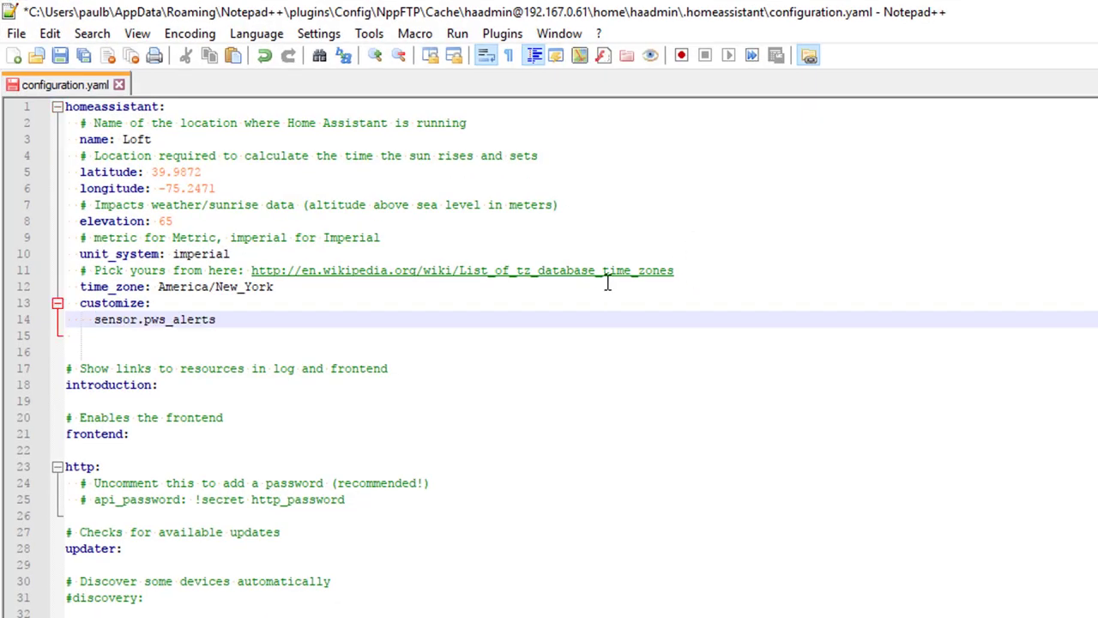
pyautogui.write(':')
pyautogui.press('Return')
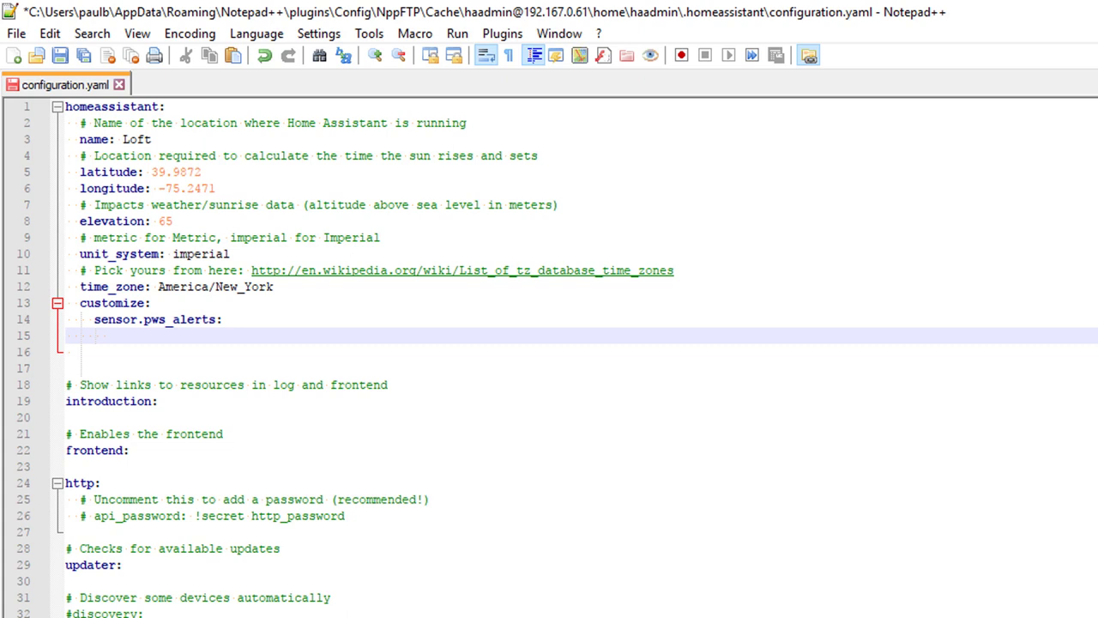
# Step: Add the line "friendly_name: Alerts" beneath the sensor.pws_alerts entry
pyautogui.write('fr')
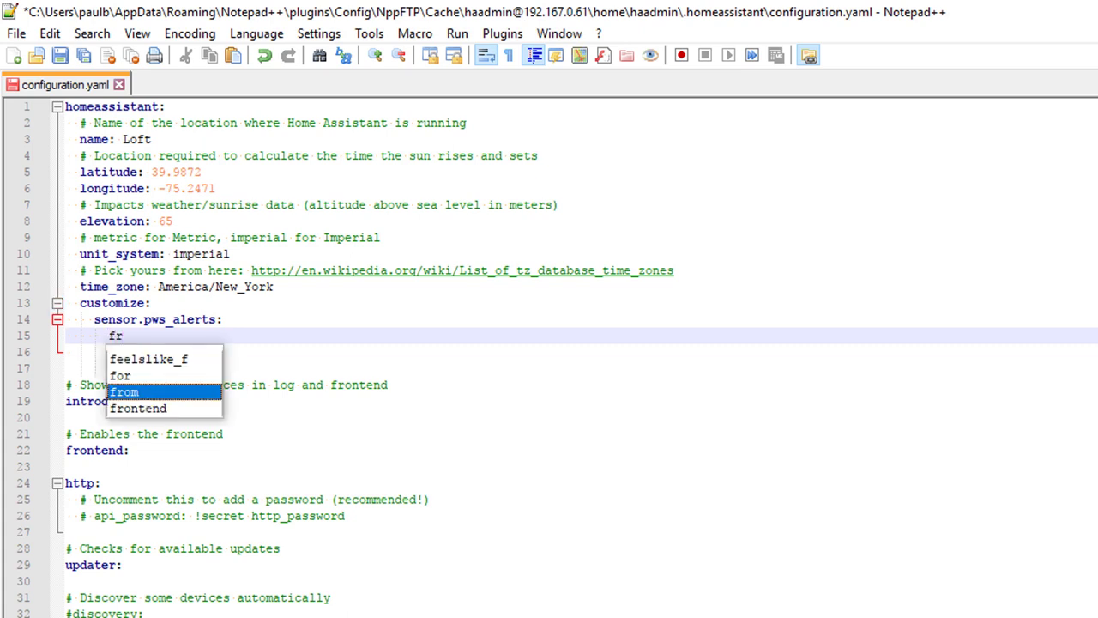
pyautogui.write('ie')
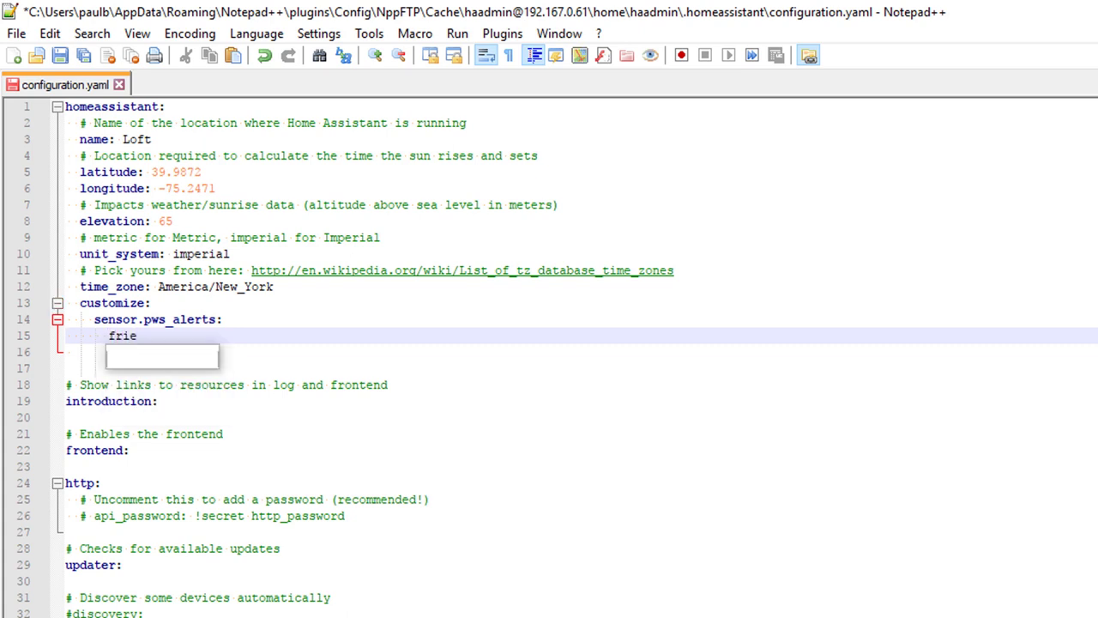
pyautogui.write('ndly_name')
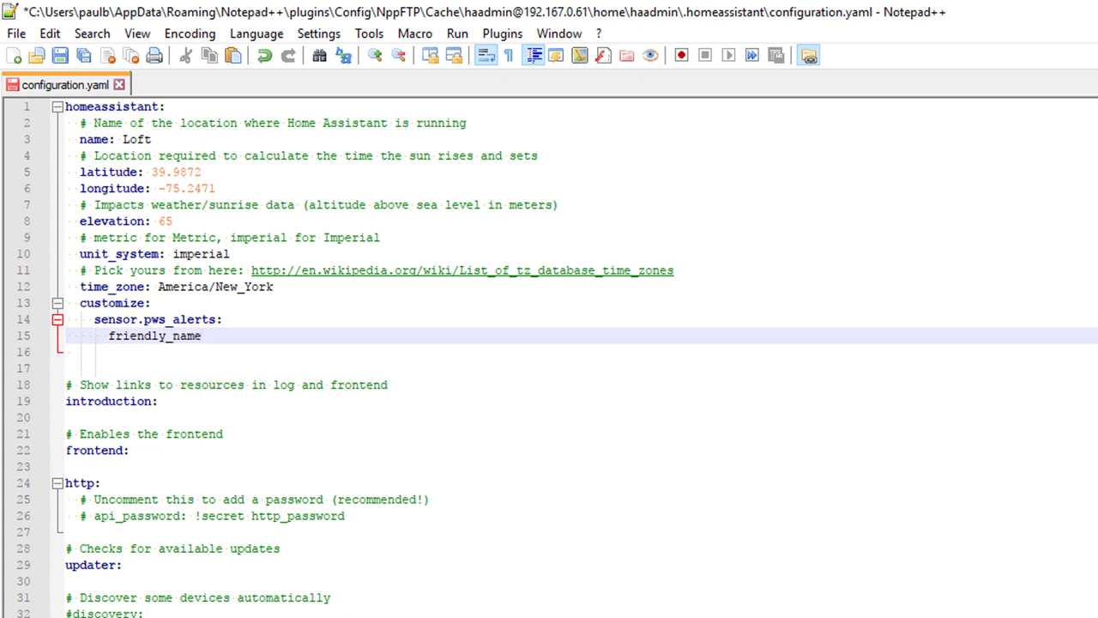
pyautogui.write(': A')
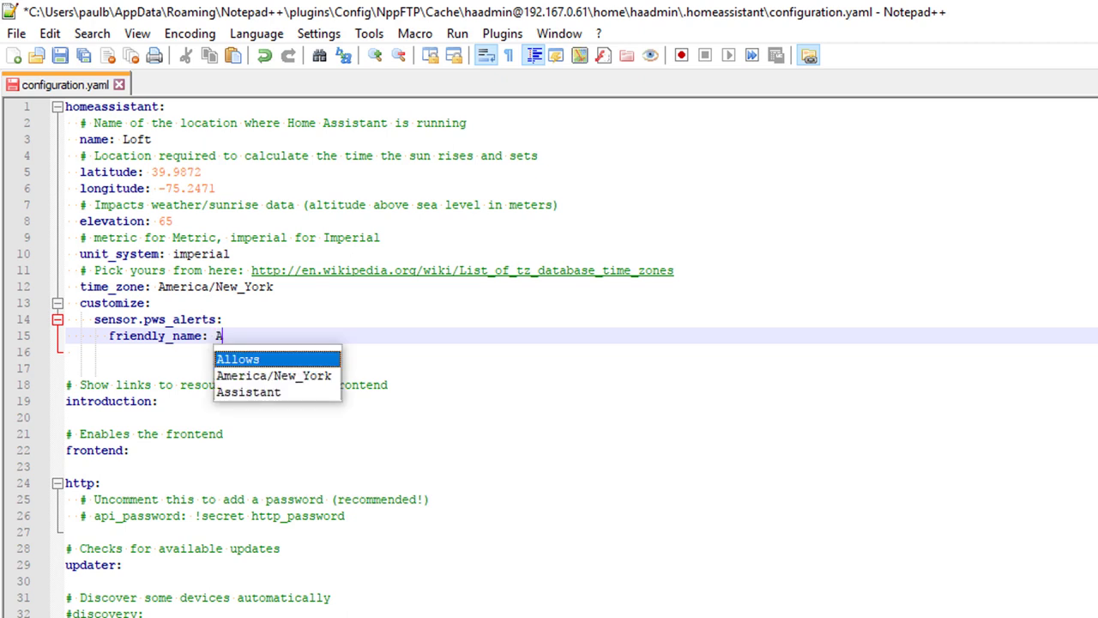
pyautogui.write('lerts')
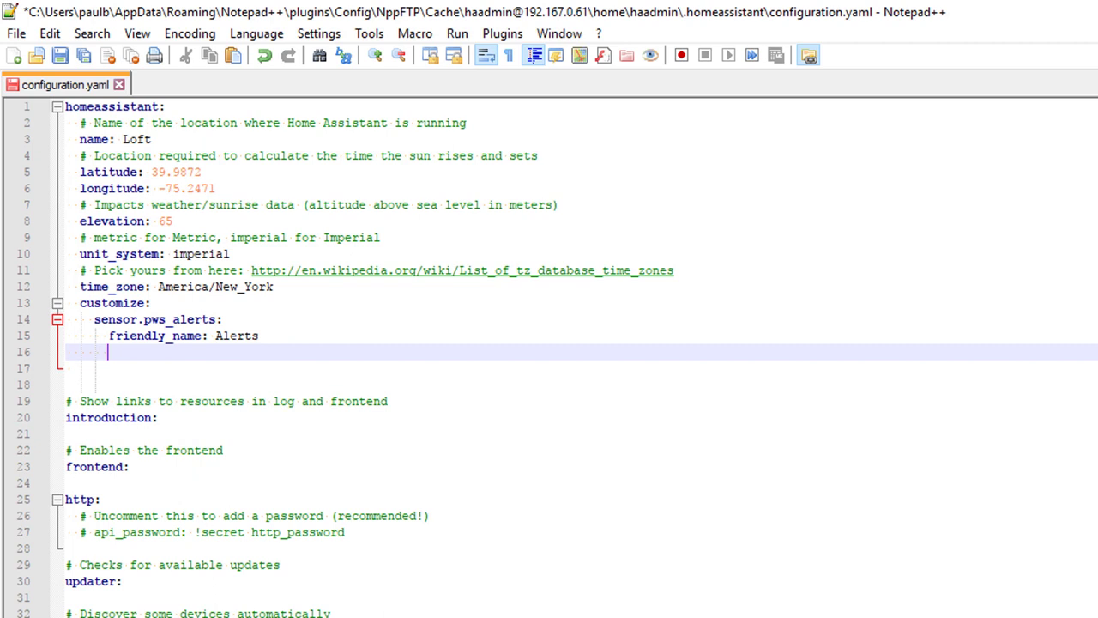
# Step: Save configuration.yaml and run "hass --script check_config" in the SSH terminal to validate the configuration
pyautogui.click(62, 56)
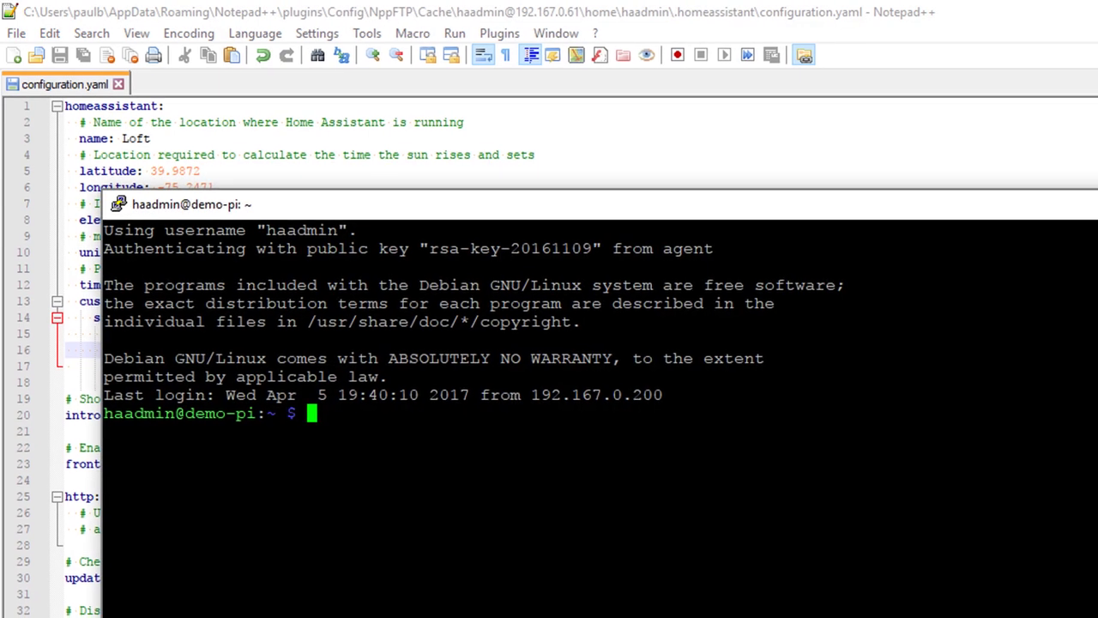
pyautogui.press('Up')
pyautogui.press('Up')
pyautogui.press('Up')
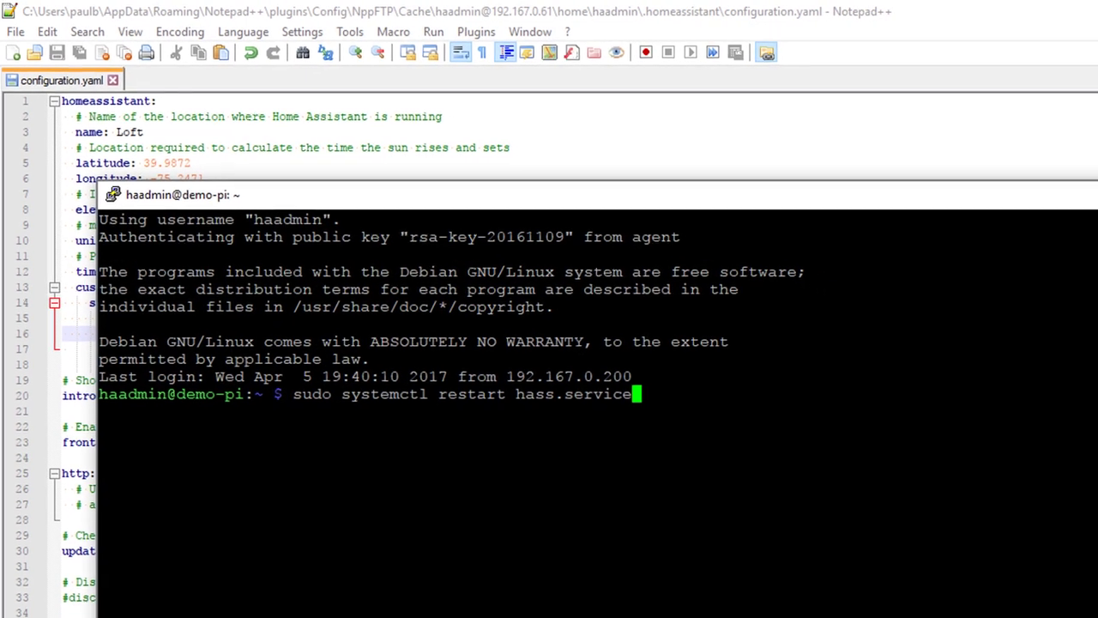
pyautogui.press('Return')
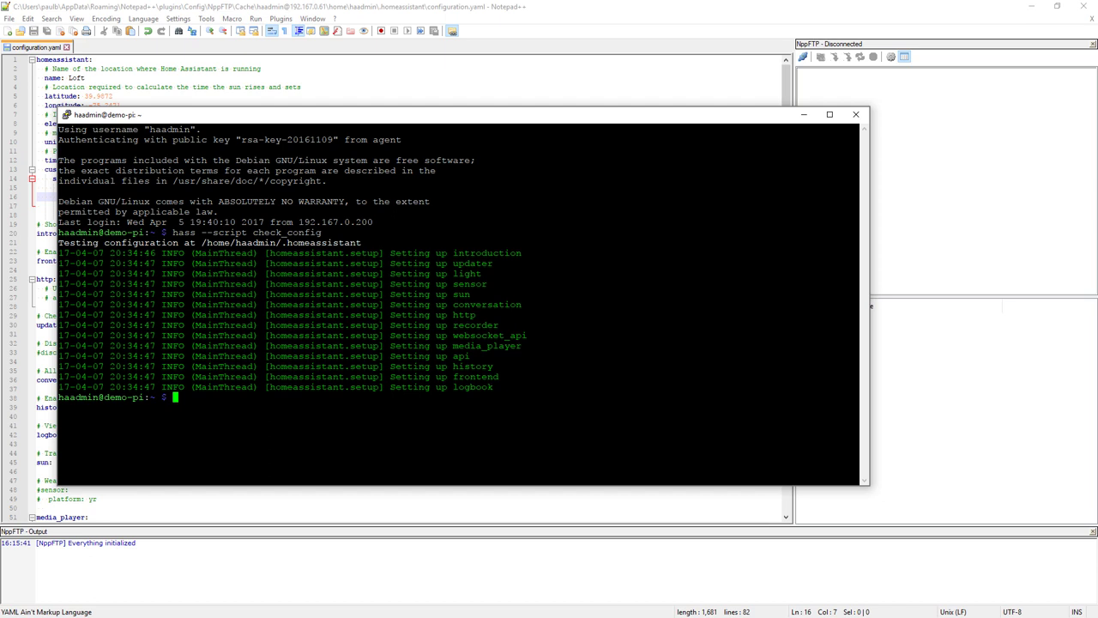
# Step: Restart Home Assistant from the terminal with "sudo systemctl restart hass.service"
pyautogui.press('Up')
pyautogui.press('Up')
pyautogui.press('Up')
pyautogui.press('Return')
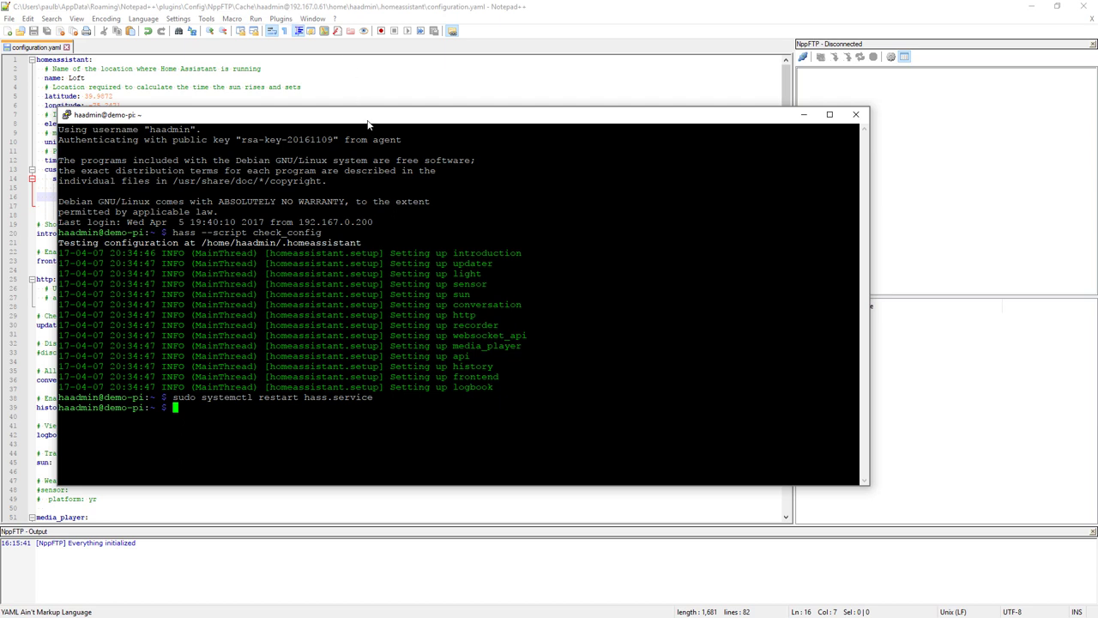
# Step: Switch to Home Assistant in the browser, open the States overview and reload it to check the alerts badge name
pyautogui.moveTo(369, 126); pyautogui.dragTo(0, 120)
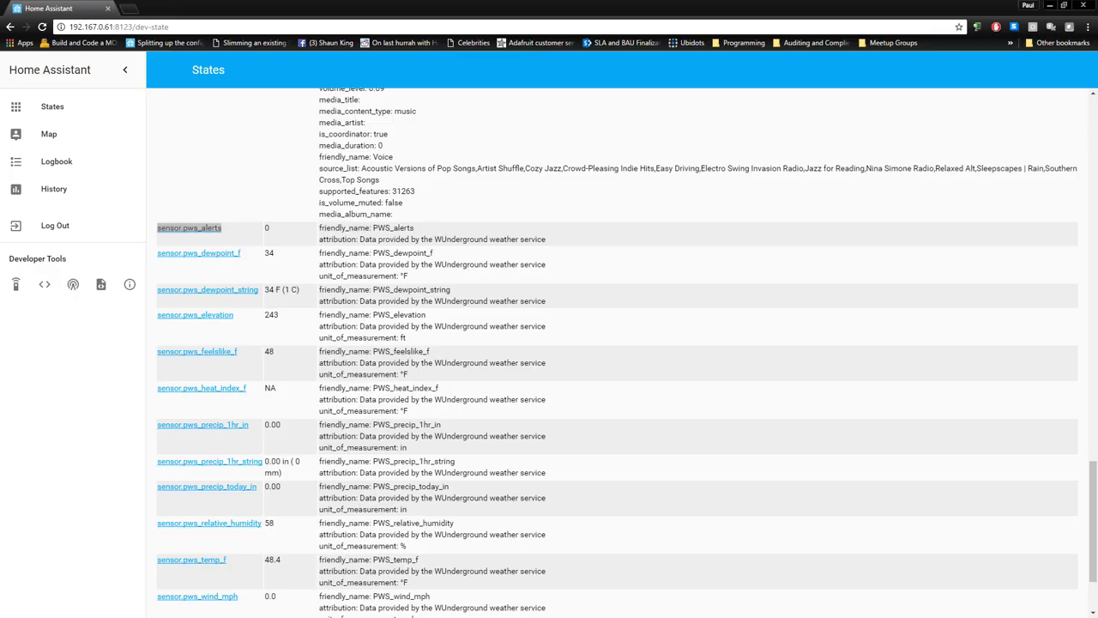
pyautogui.scroll(15, 163, 326)
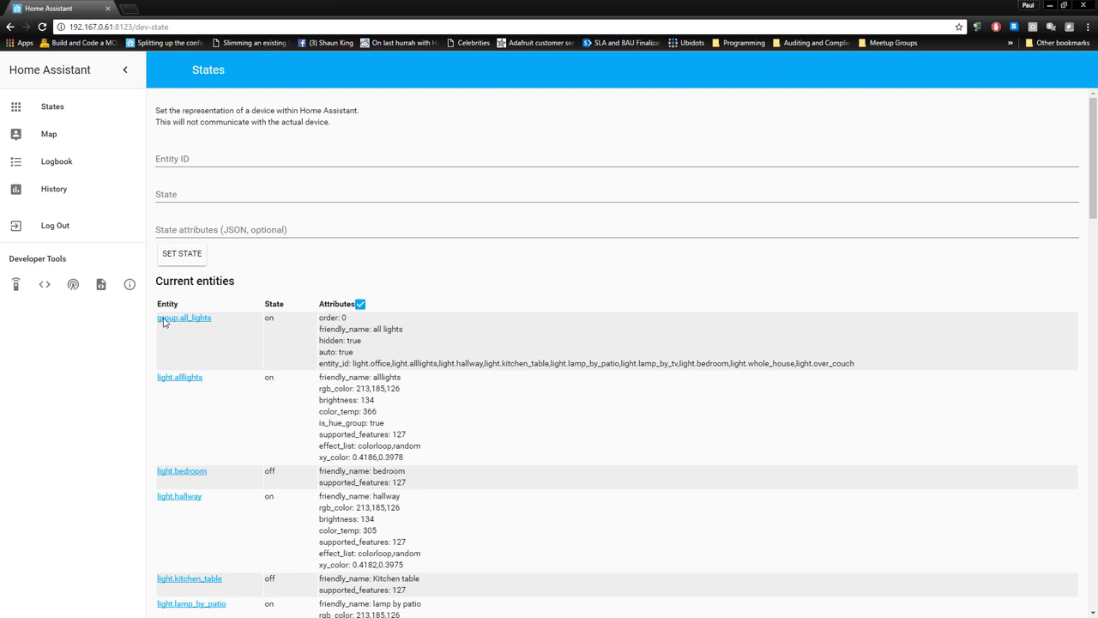
pyautogui.click(51, 107)
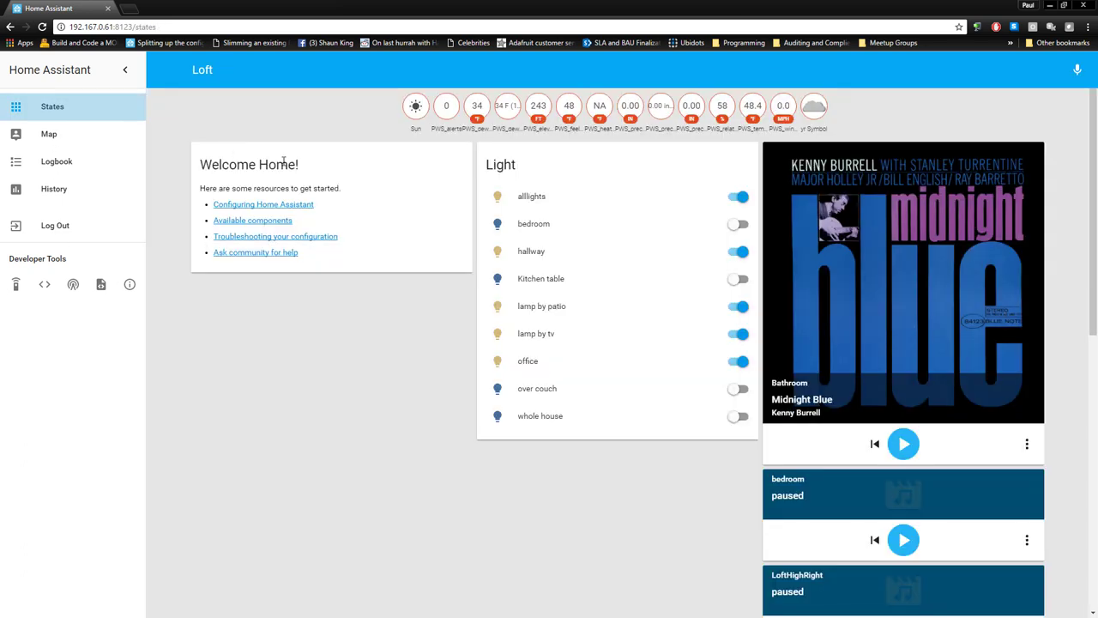
pyautogui.click(367, 355)
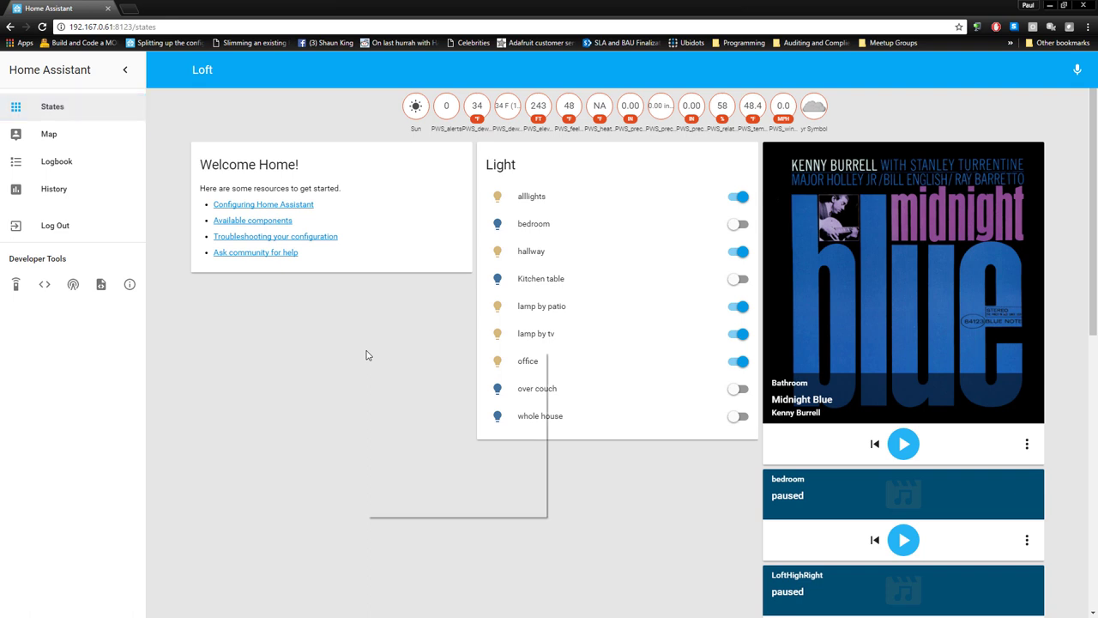
pyautogui.rightClick(366, 355)
pyautogui.click(414, 388)
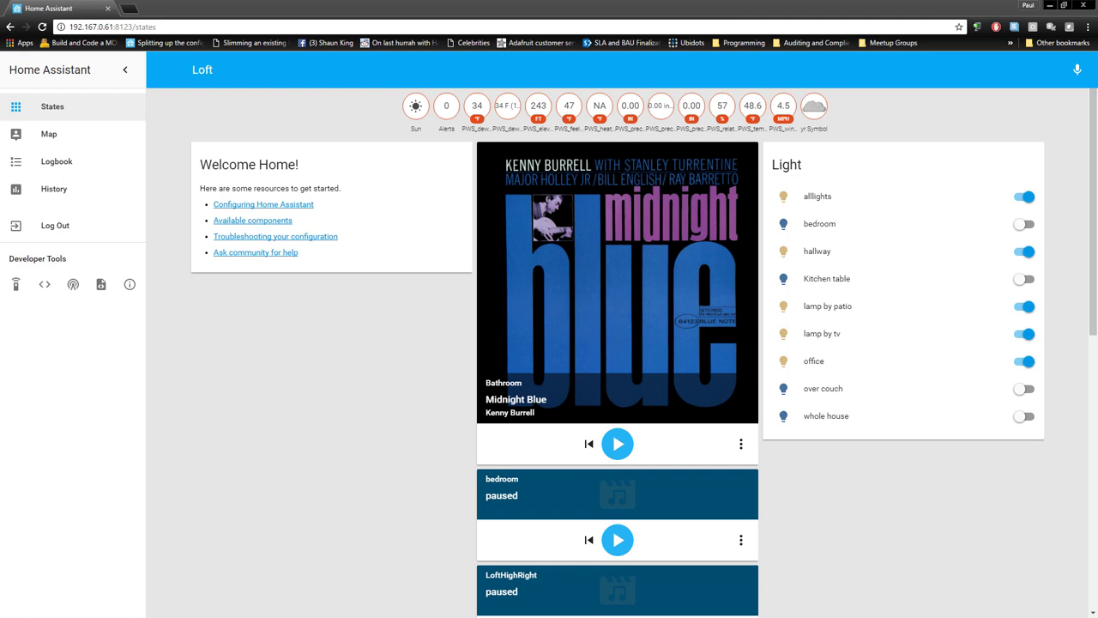
# Step: Copy the entity ID light.bedroom from the developer states page and return to the States overview
pyautogui.click(45, 286)
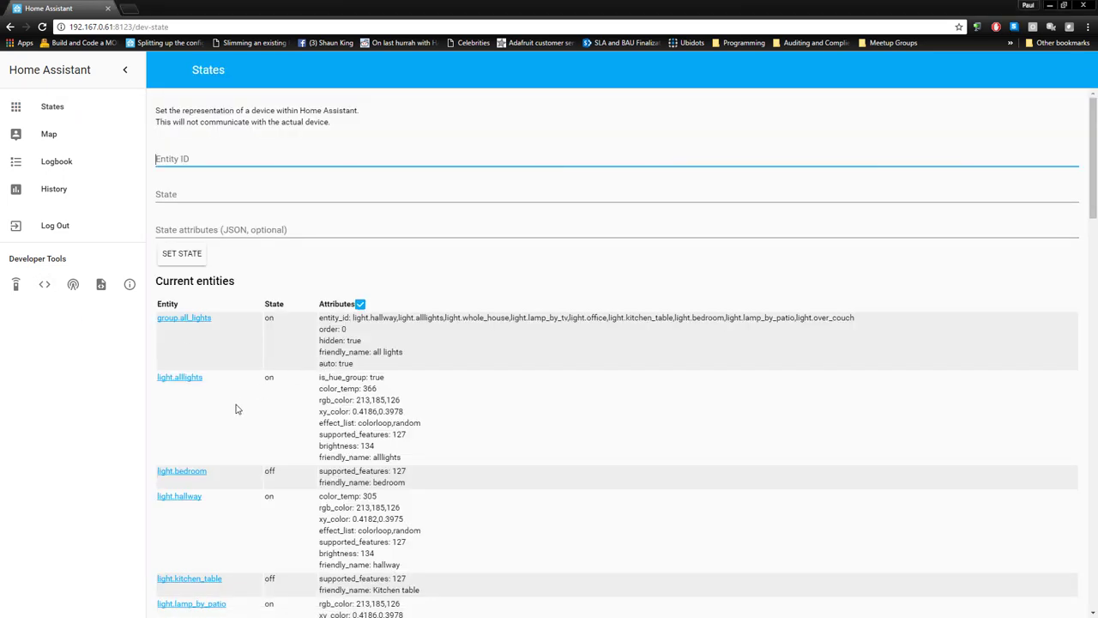
pyautogui.scroll(-2, 238, 409)
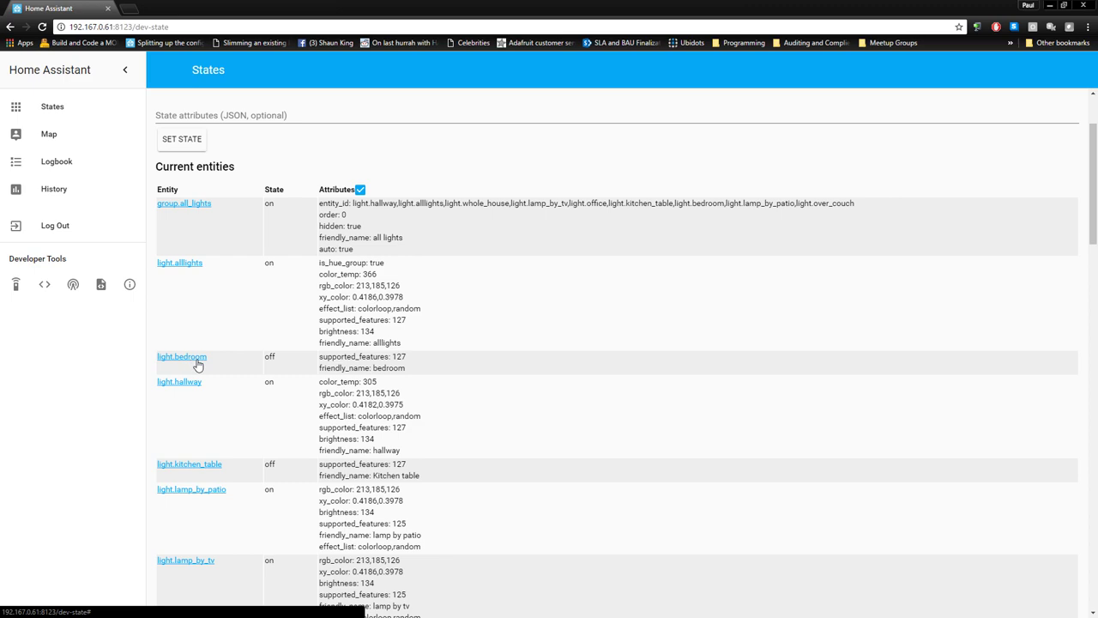
pyautogui.moveTo(207, 362); pyautogui.dragTo(157, 189)
pyautogui.click(213, 369)
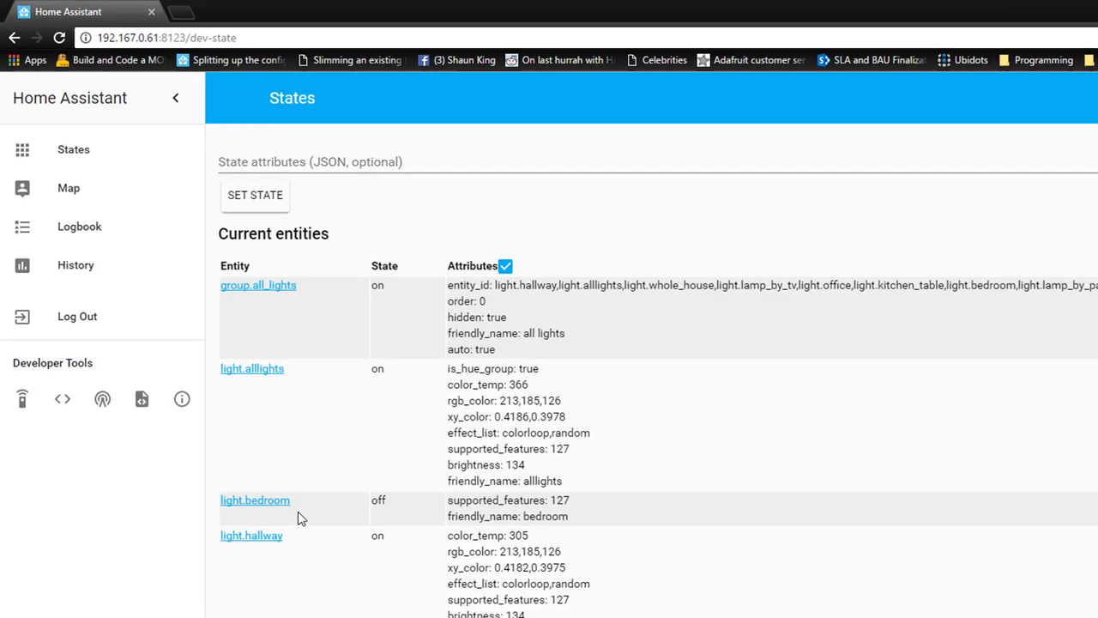
pyautogui.moveTo(299, 513); pyautogui.dragTo(222, 514)
pyautogui.hotkey('ctrl', 'c')
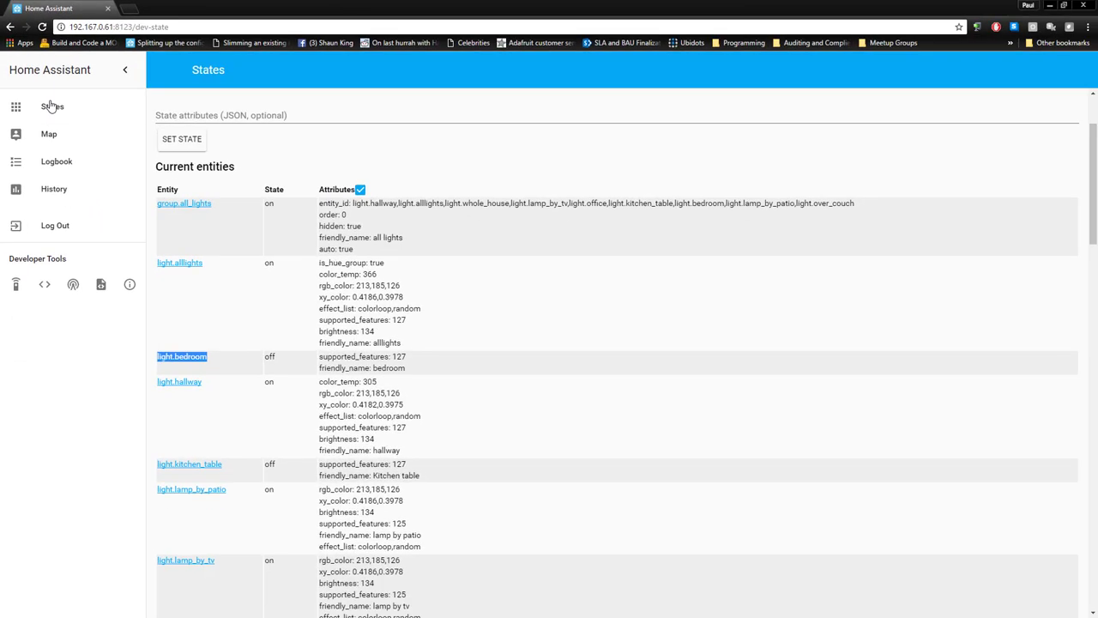
pyautogui.click(69, 149)
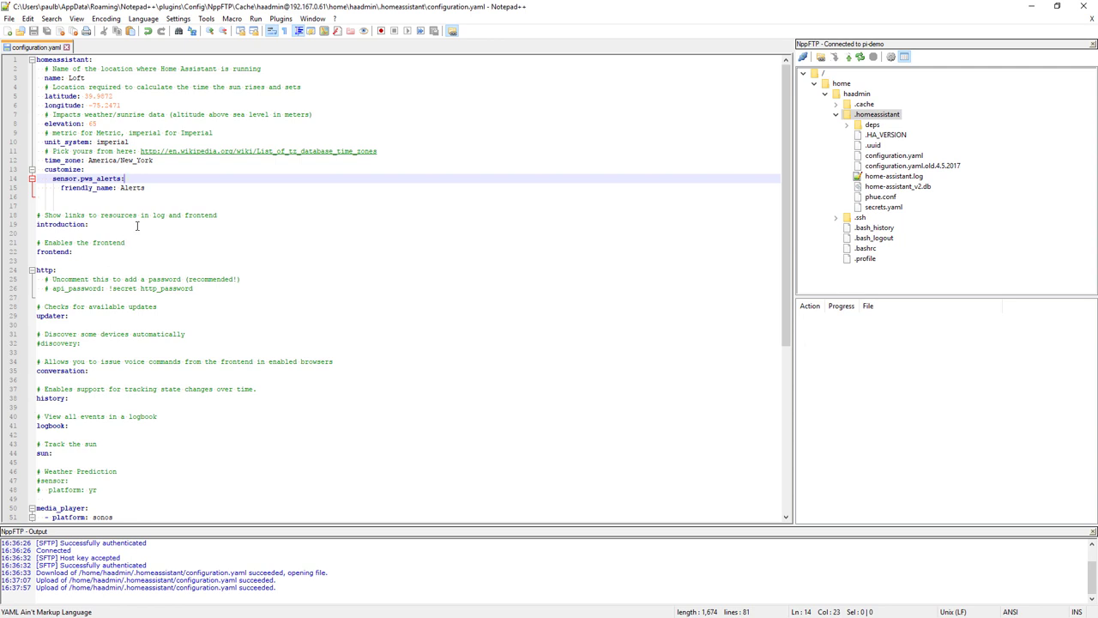
# Step: In configuration.yaml in Notepad++, add "light.bedroom:" under customize below the alerts entry and start an indented line beneath it
pyautogui.click(150, 190)
pyautogui.press('Return')
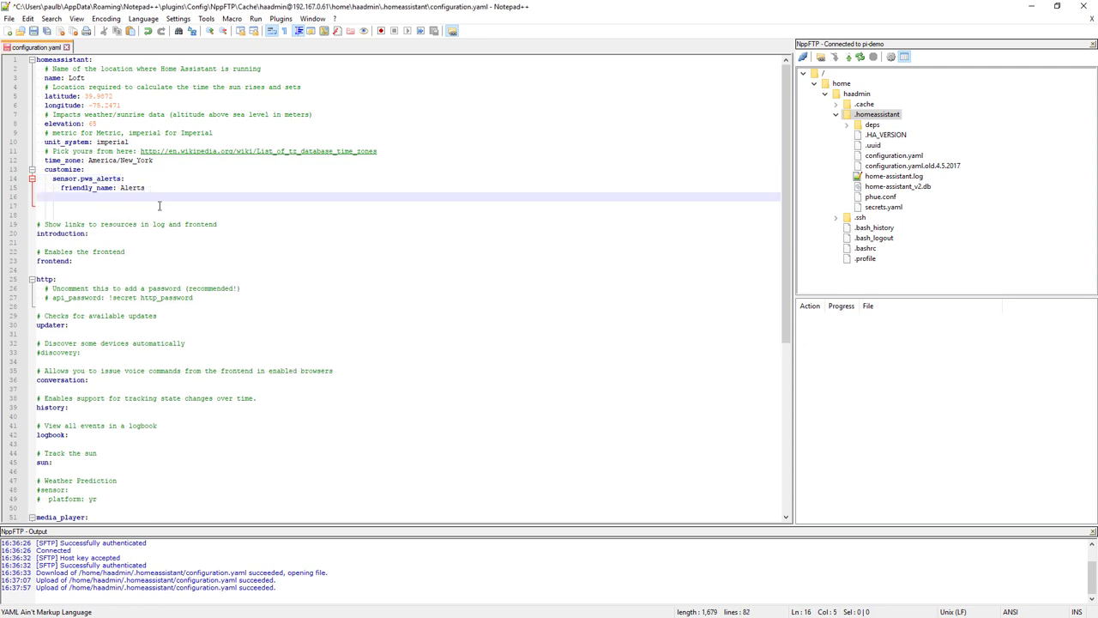
pyautogui.hotkey('ctrl', 'v')
pyautogui.write(':')
pyautogui.press('Return')
# Step: Add the line "friendly_name: SleepRoom" beneath light.bedroom and save the file
pyautogui.write('fr')
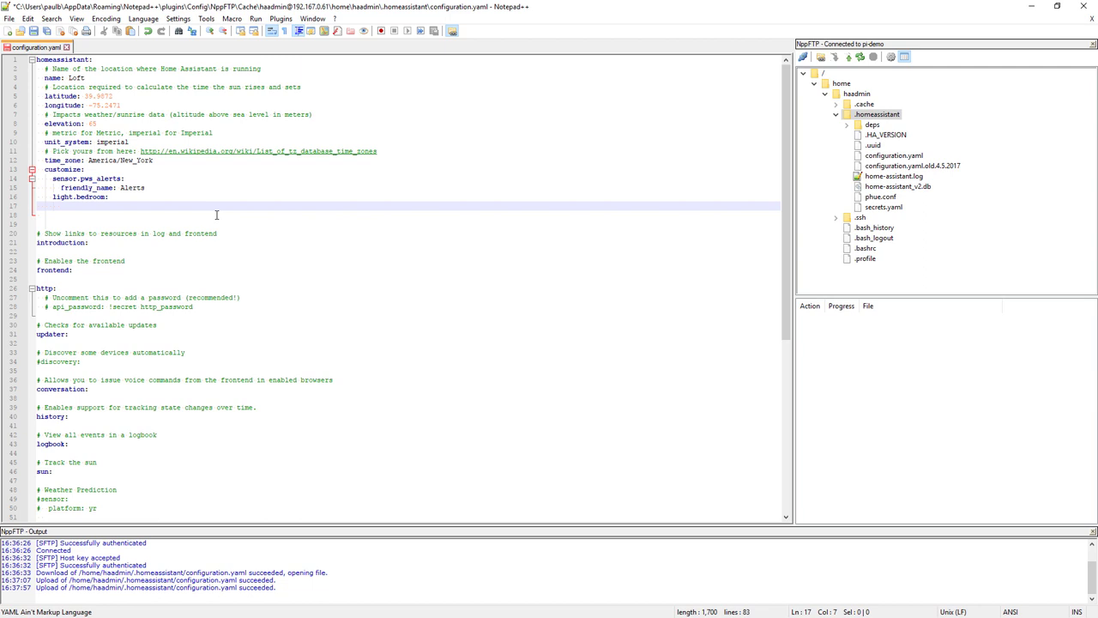
pyautogui.write('ien')
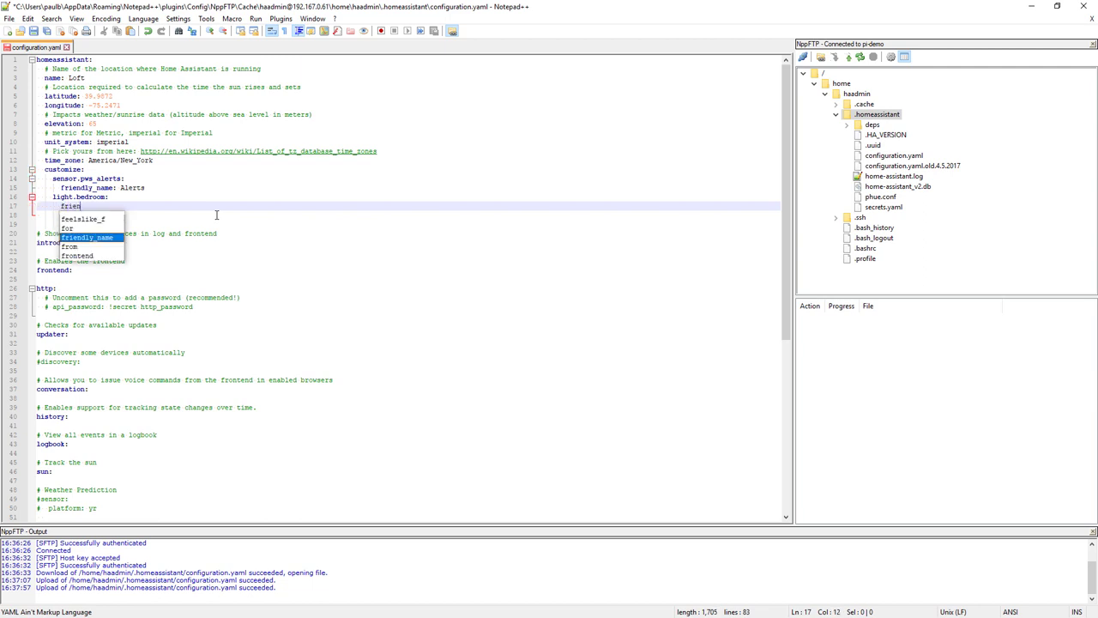
pyautogui.write('dly_name:')
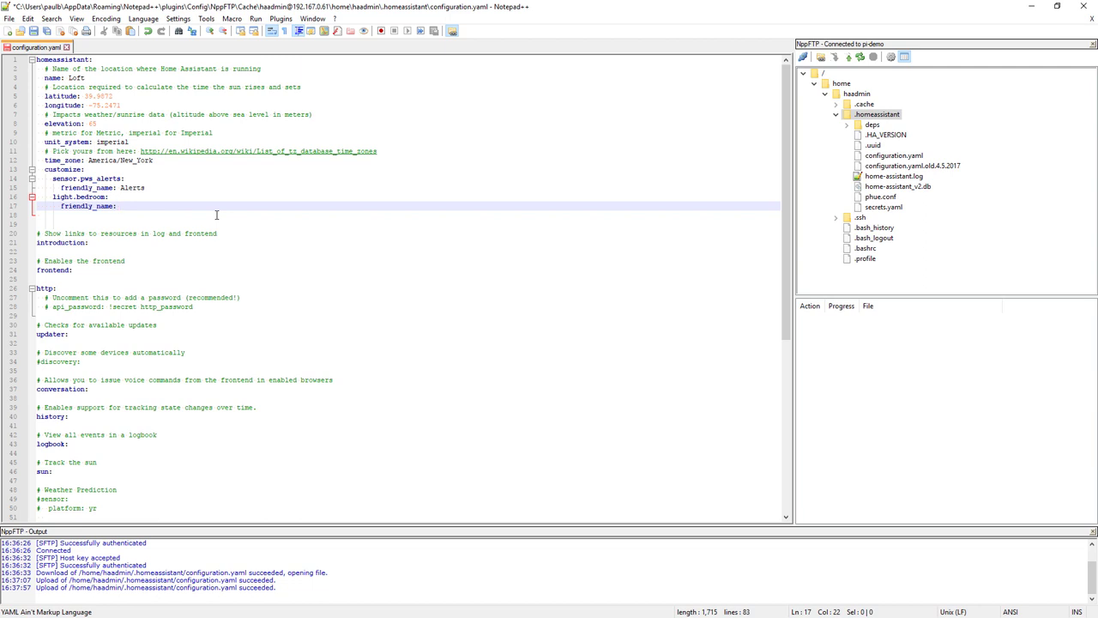
pyautogui.write(' SleepRoom')
pyautogui.click(33, 31)
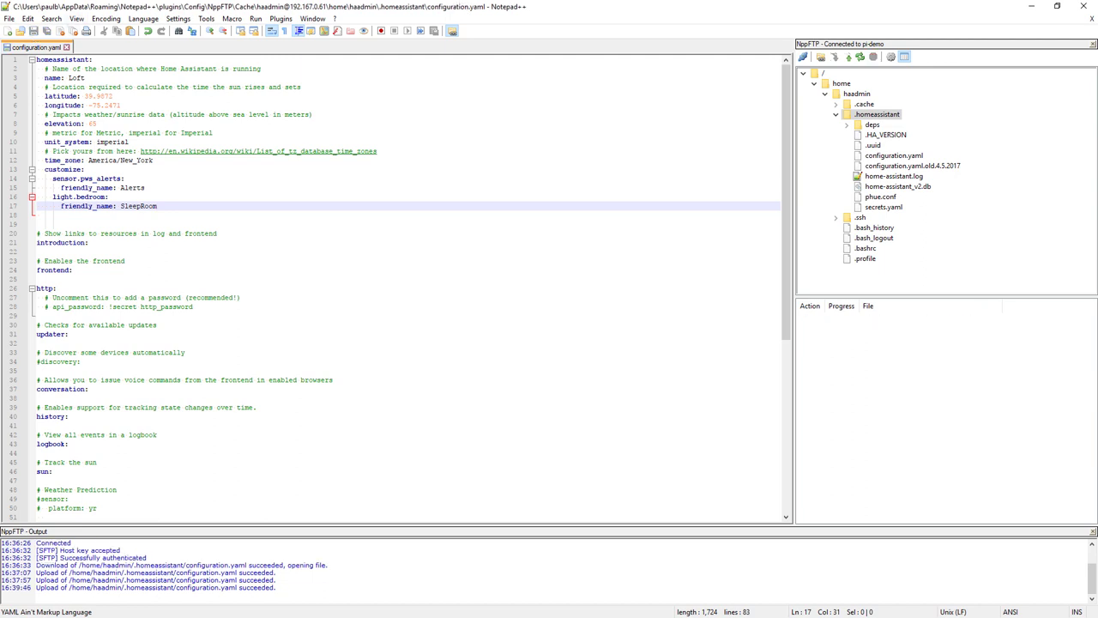
# Step: Switch to the SSH terminal and validate the edited configuration with "hass --script check_config"
pyautogui.hotkey('alt', 'Tab')
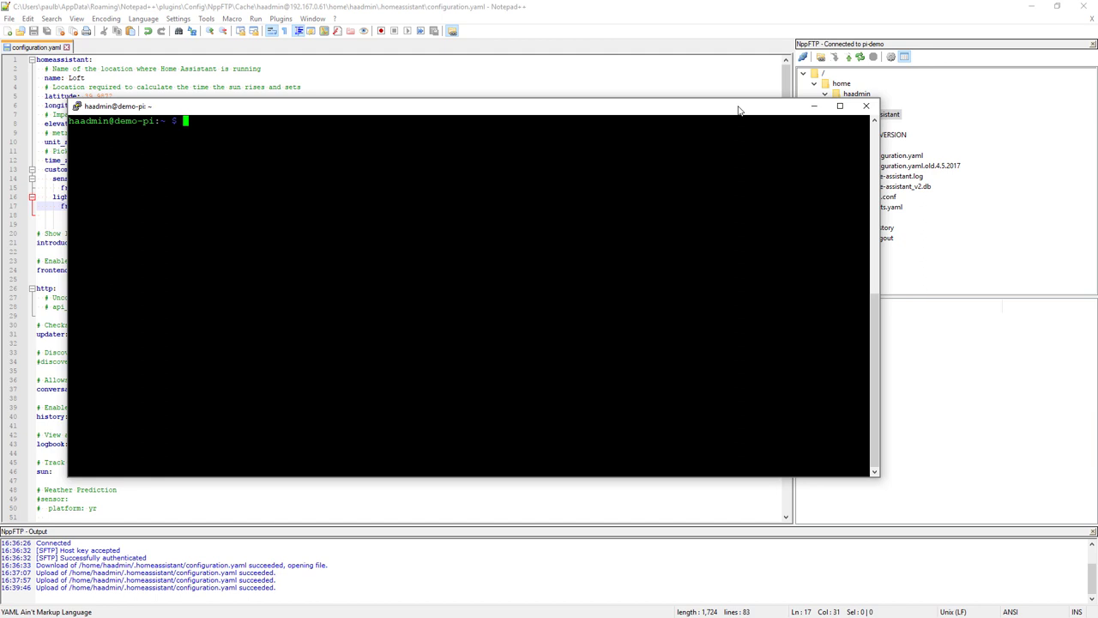
pyautogui.write('clear')
pyautogui.press('Up')
pyautogui.press('Up')
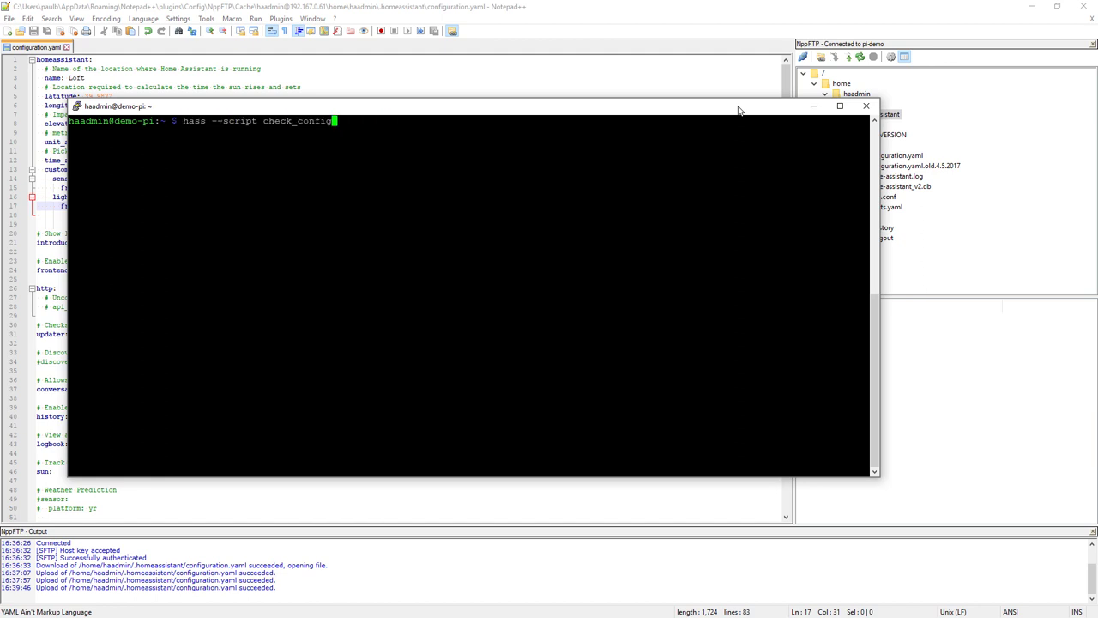
pyautogui.press('Return')
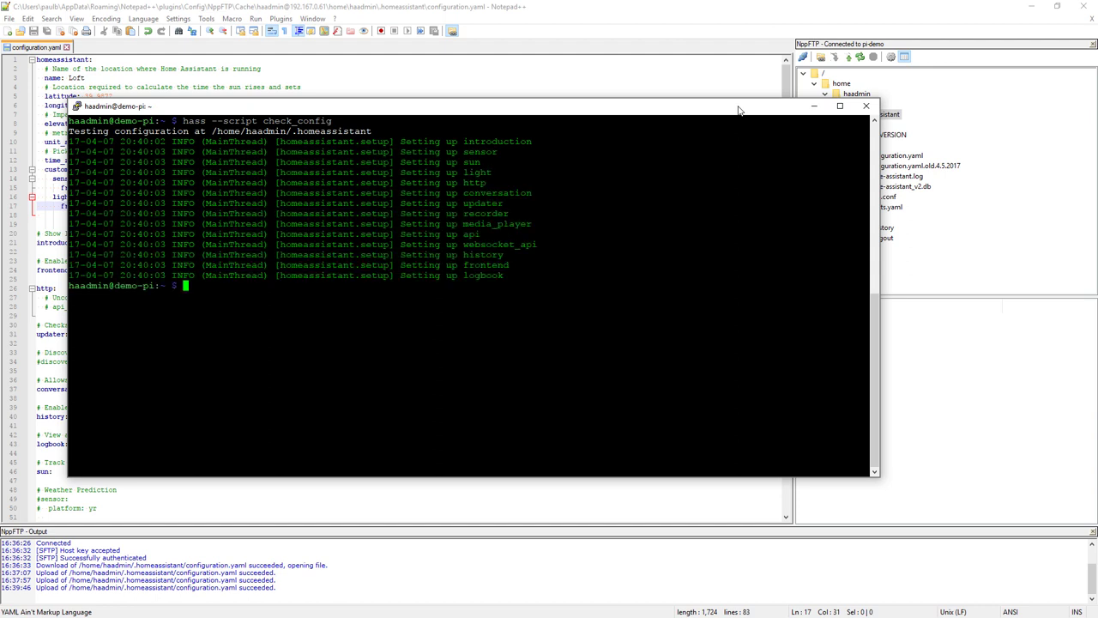
# Step: Restart the service with "sudo systemctl restart hass.service" and minimize the terminal
pyautogui.write('clear')
pyautogui.press('Up')
pyautogui.press('Up')
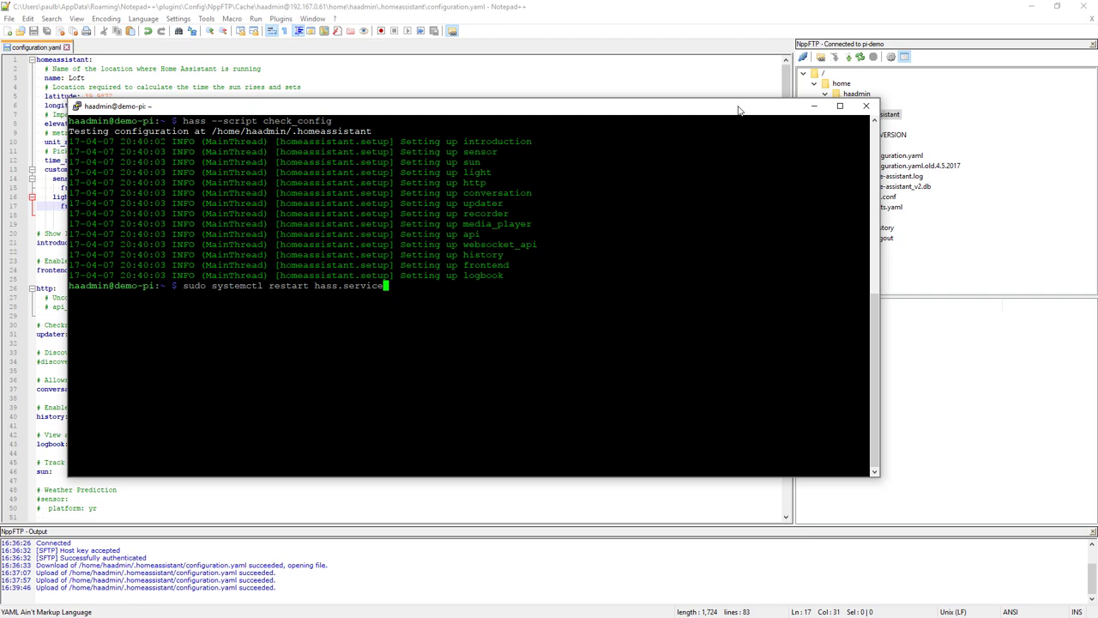
pyautogui.press('Return')
pyautogui.click(813, 106)
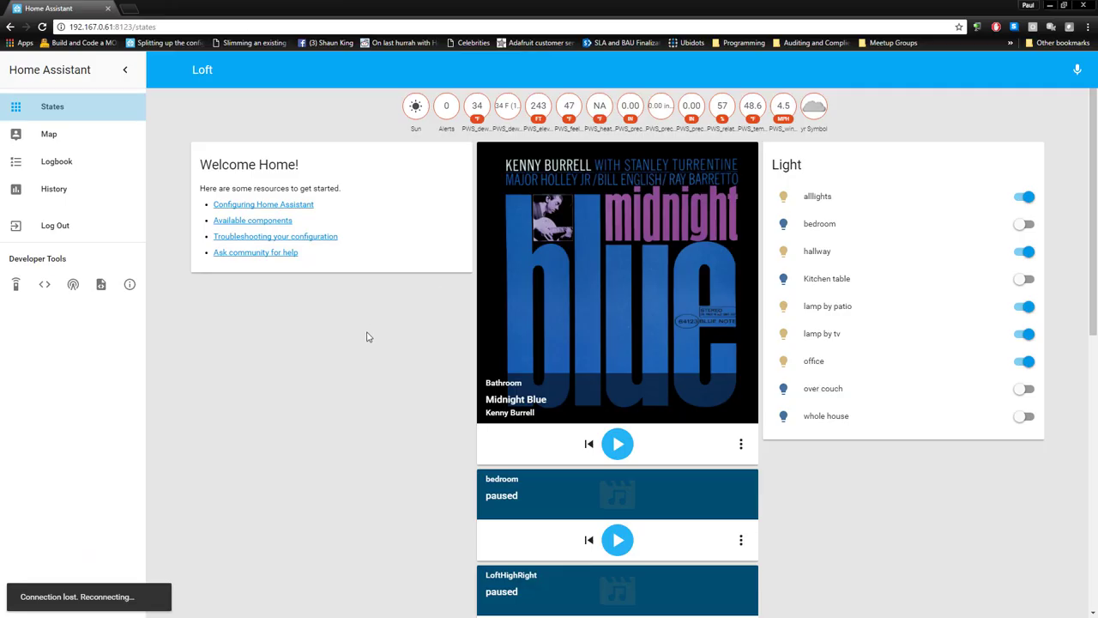
# Step: Reload the Home Assistant States overview in the browser to check the bedroom light's new name
pyautogui.rightClick(360, 338)
pyautogui.click(386, 377)
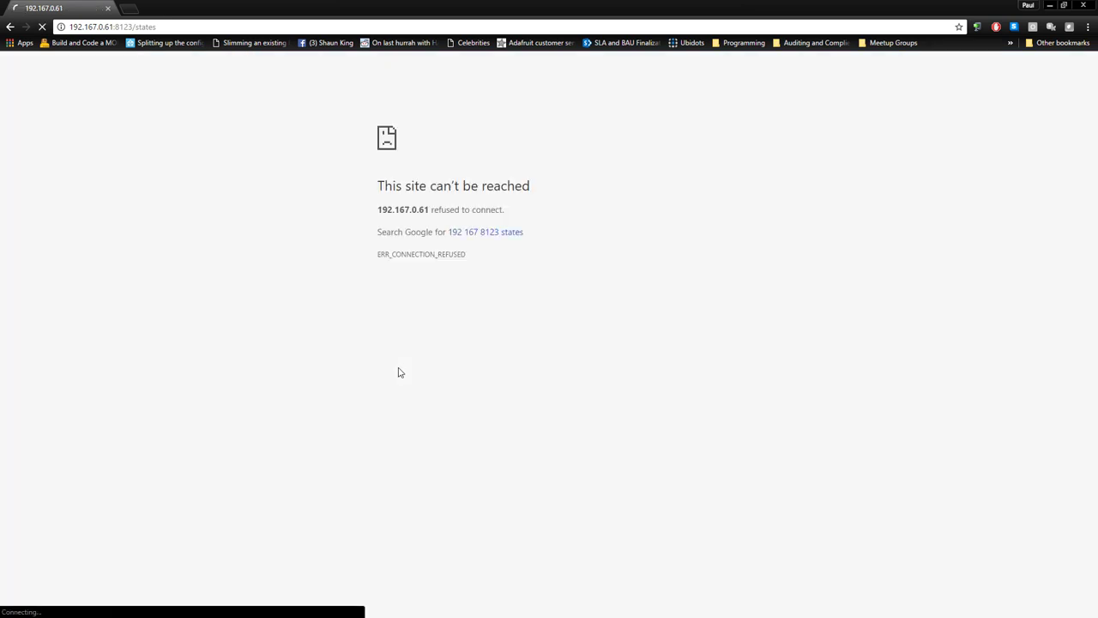
pyautogui.rightClick(396, 333)
pyautogui.click(411, 363)
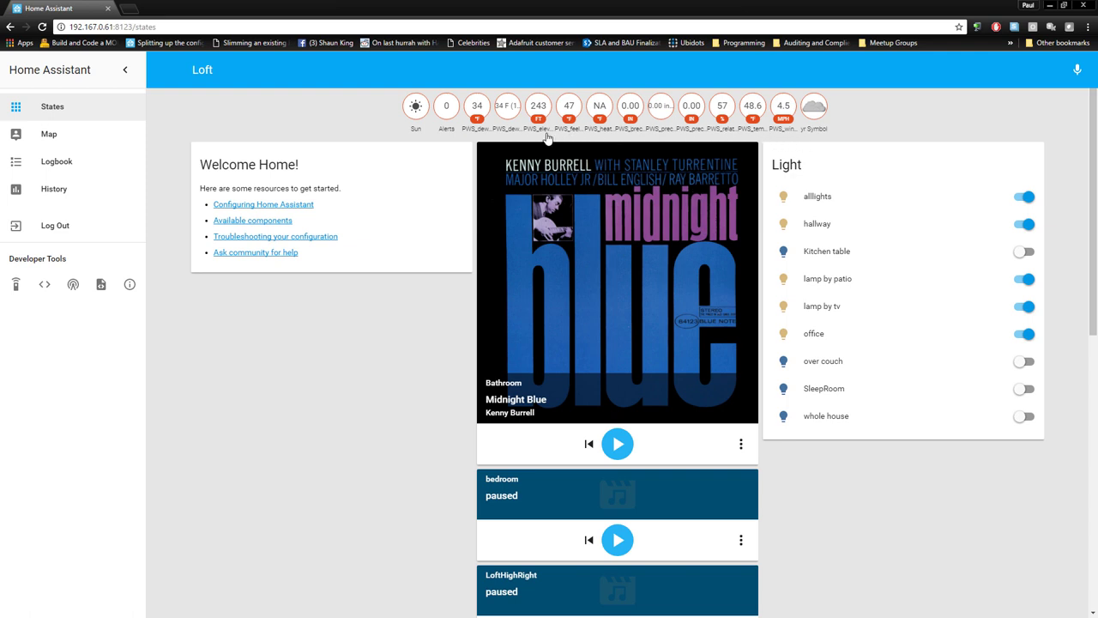
# Step: Open the developer states page and select the entity ID sensor.pws_temp_f for copying
pyautogui.click(46, 287)
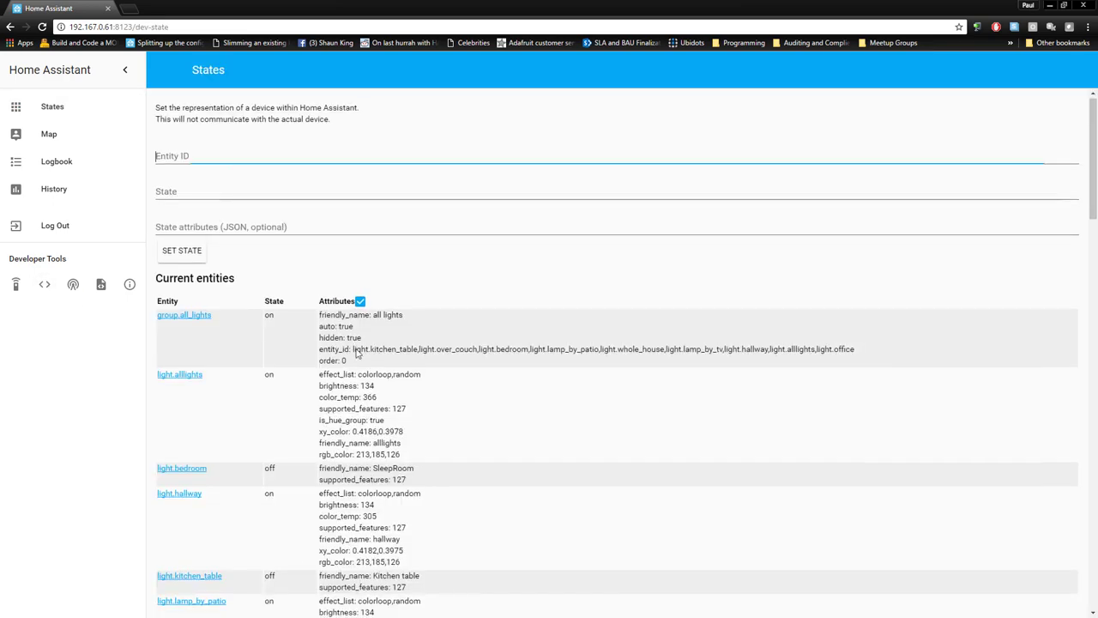
pyautogui.scroll(-15, 352, 351)
pyautogui.scroll(-5, 360, 350)
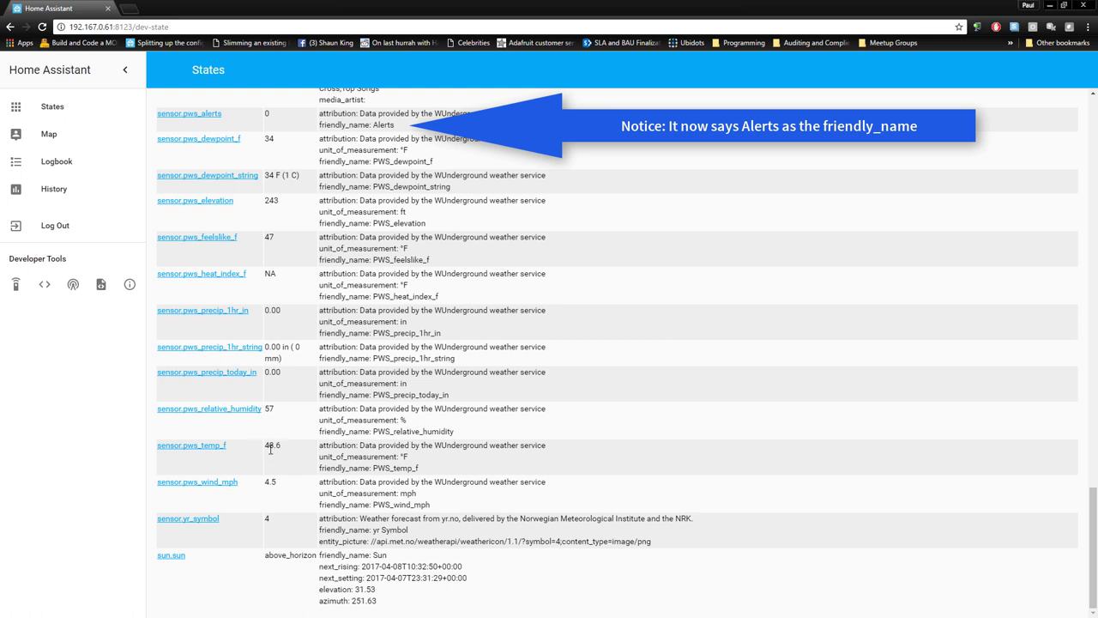
pyautogui.moveTo(226, 447); pyautogui.dragTo(158, 447)
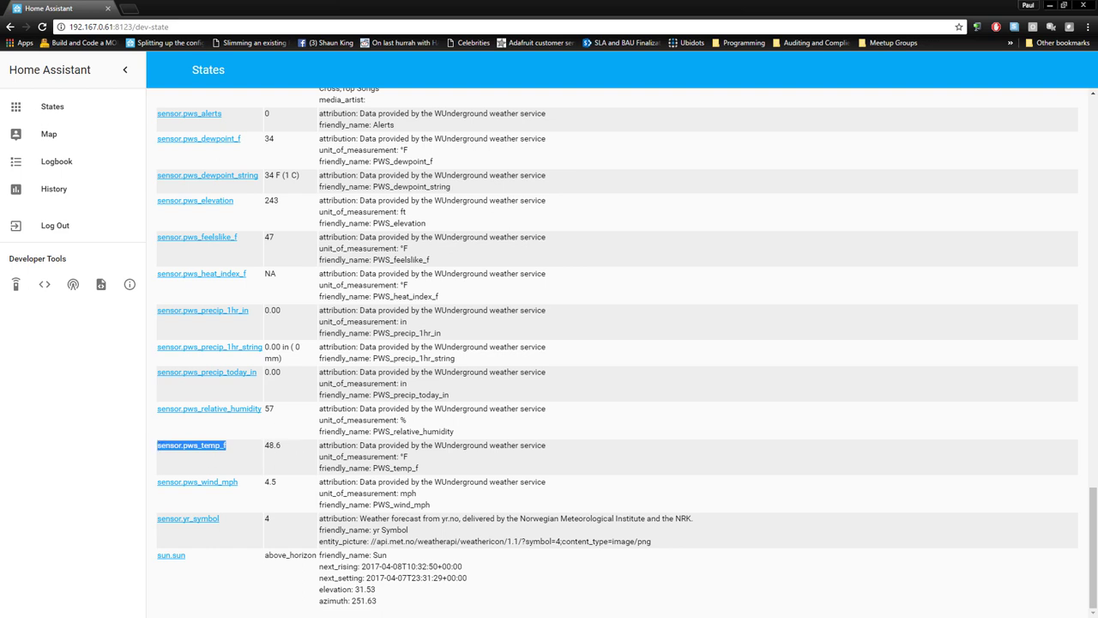
# Step: In Notepad++, add "sensor.pws_temp_f:" below the light.bedroom entry under customize, with the indented line "friendly_name: Temp"
pyautogui.hotkey('alt', 'Tab')
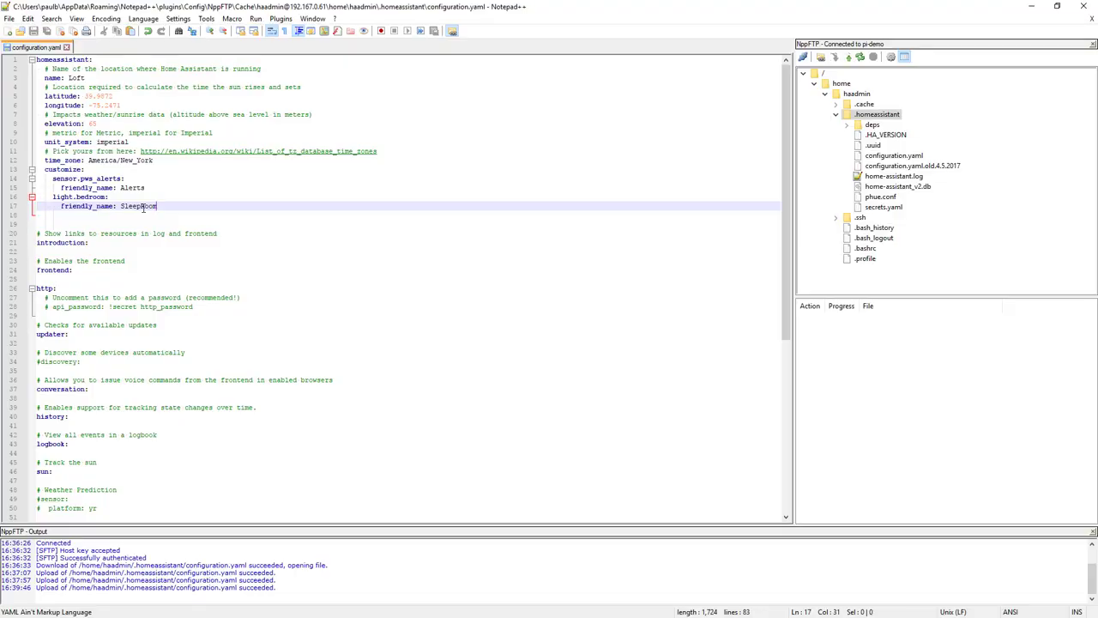
pyautogui.press('Return')
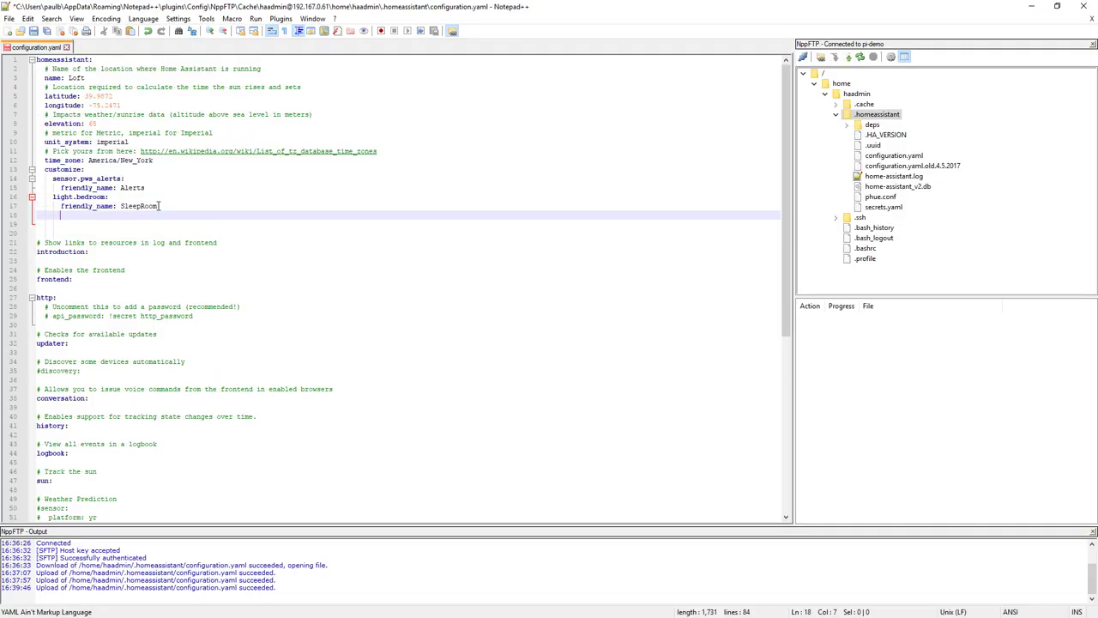
pyautogui.press('BackSpace')
pyautogui.write('sensor.pws_temp_f:')
pyautogui.press('Return')
pyautogui.write('fr')
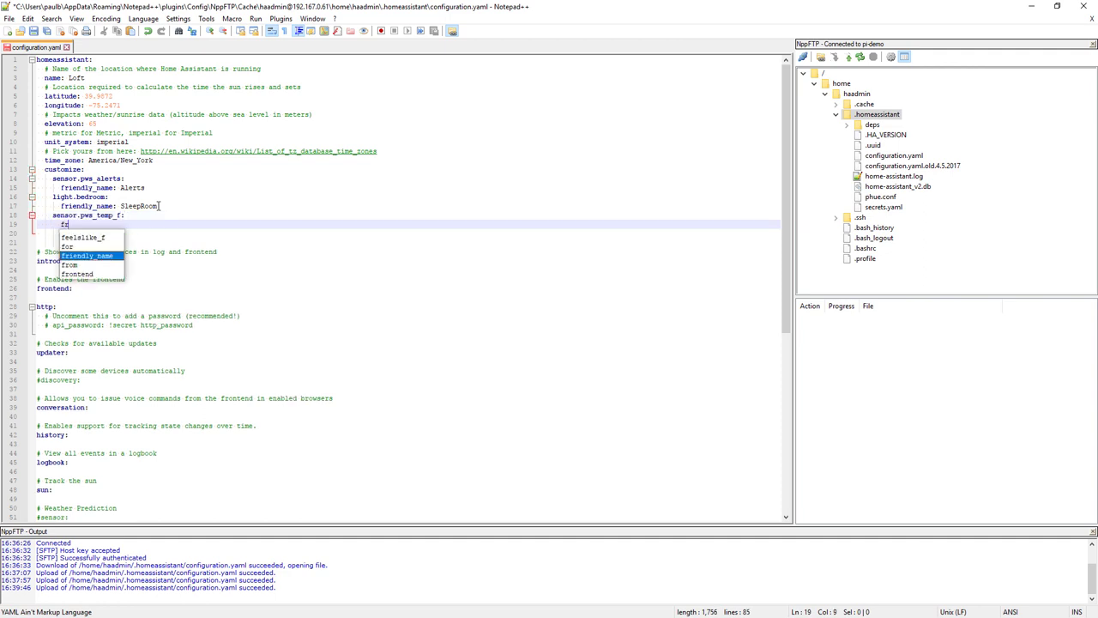
pyautogui.write('iendly_name:')
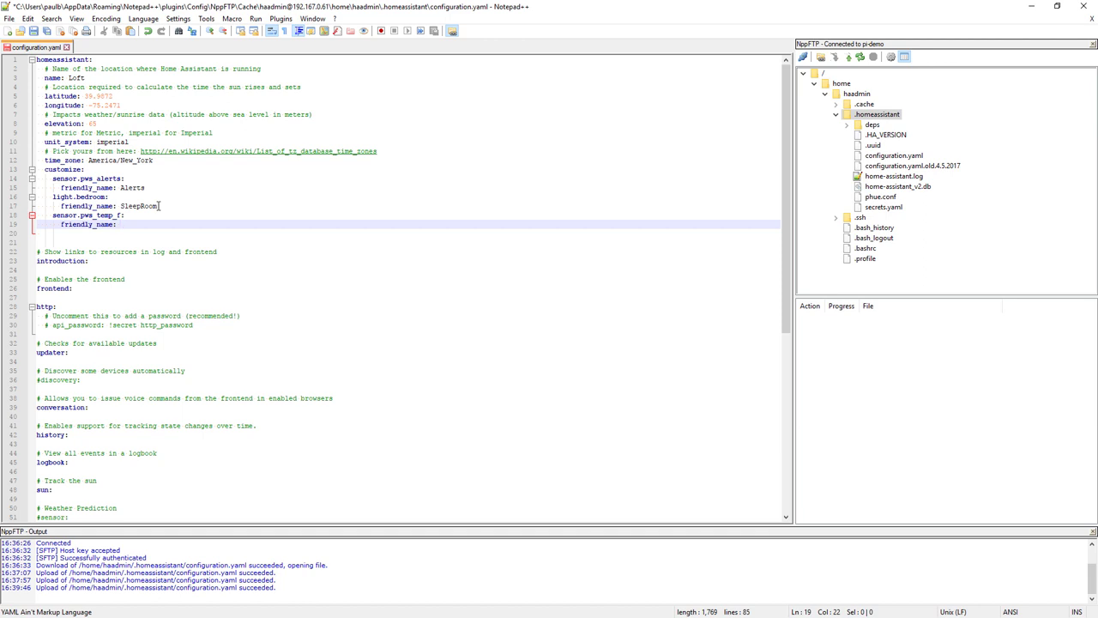
pyautogui.write(' Temp')
# Step: Add the indented line "hidden: true" below the SleepRoom friendly name under light.bedroom and save configuration.yaml
pyautogui.click(160, 206)
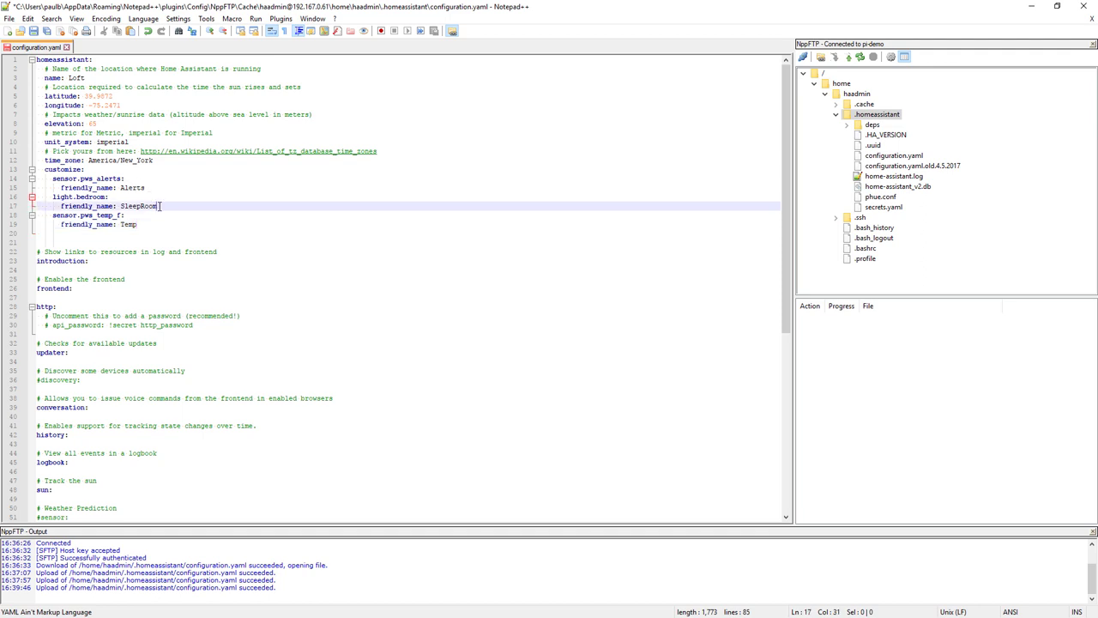
pyautogui.press('Return')
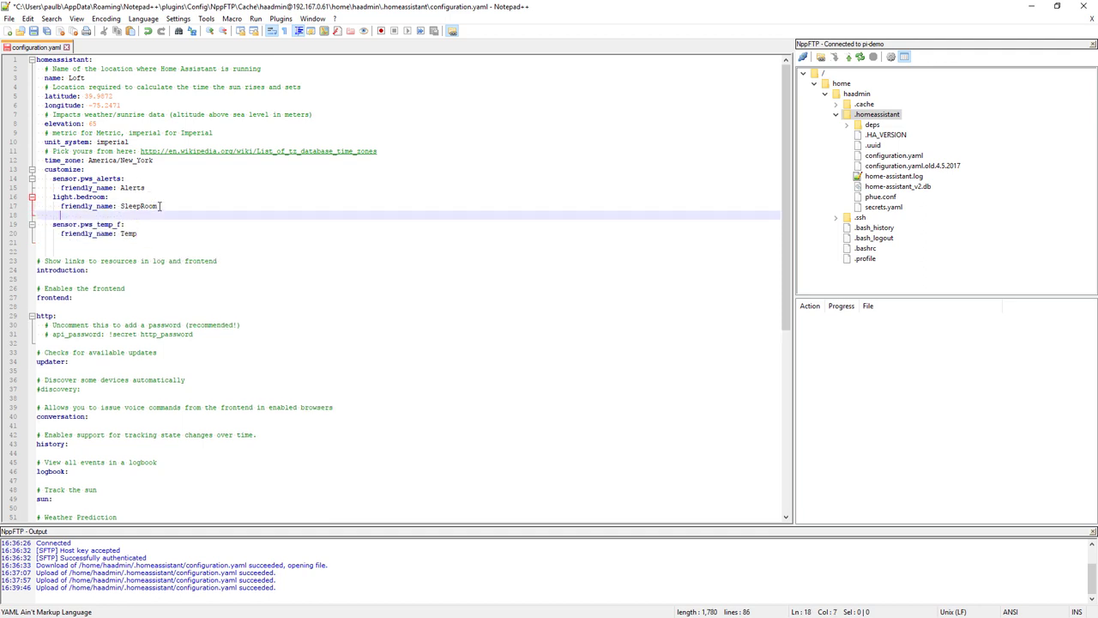
pyautogui.write('hi')
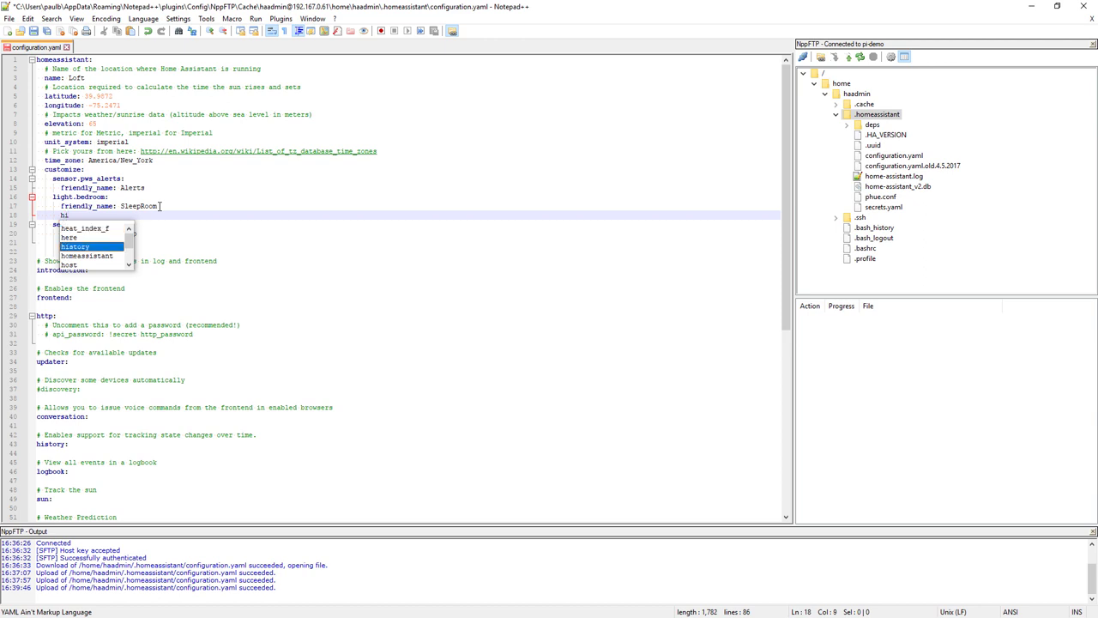
pyautogui.write('dden')
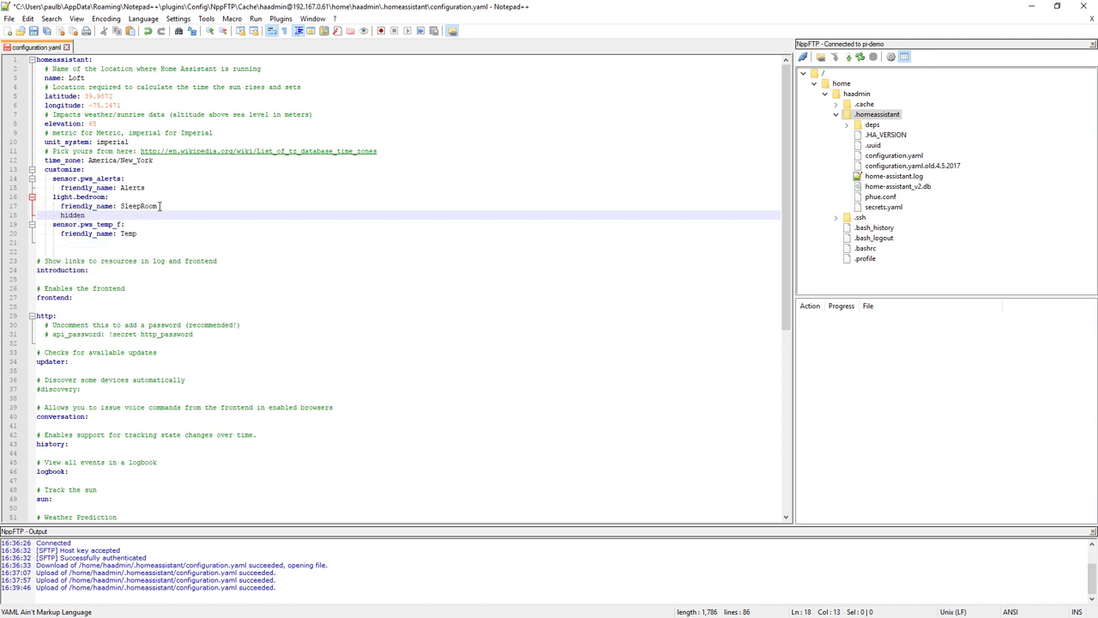
pyautogui.write(': true')
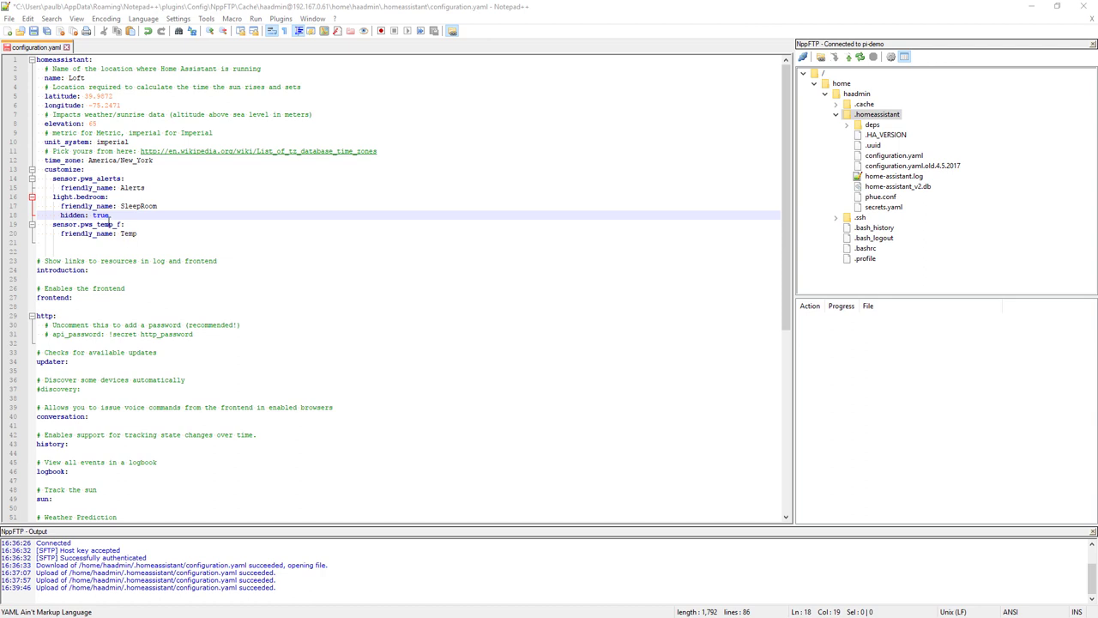
pyautogui.click(34, 32)
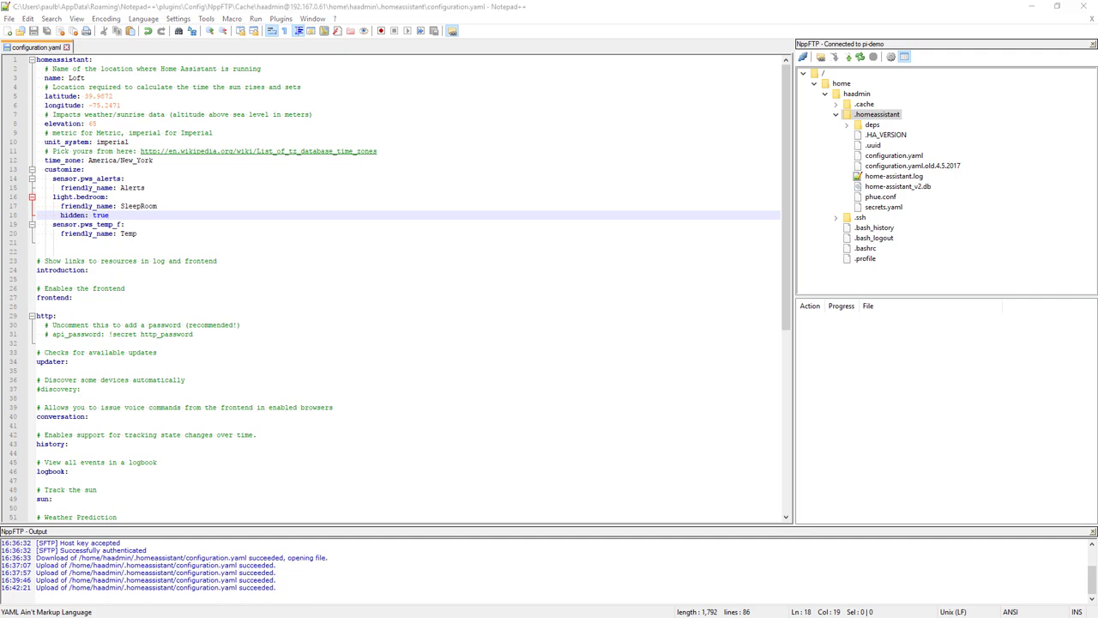
# Step: In the terminal, validate the configuration with "hass --script check_config" and restart the service with "sudo systemctl restart hass.service"
pyautogui.press('Up')
pyautogui.press('Up')
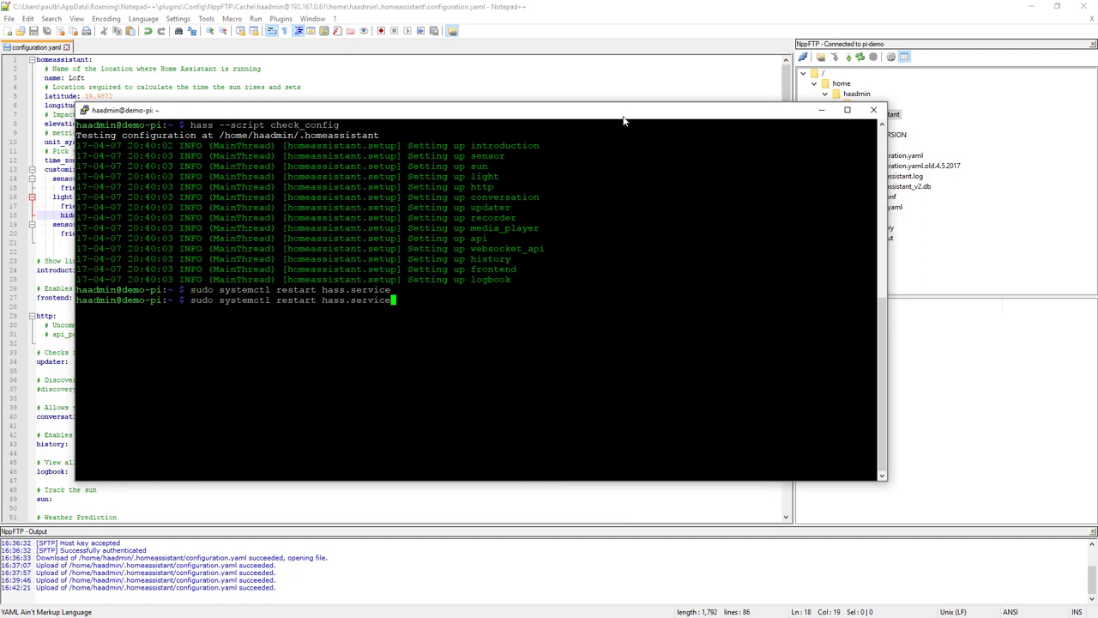
pyautogui.press('Return')
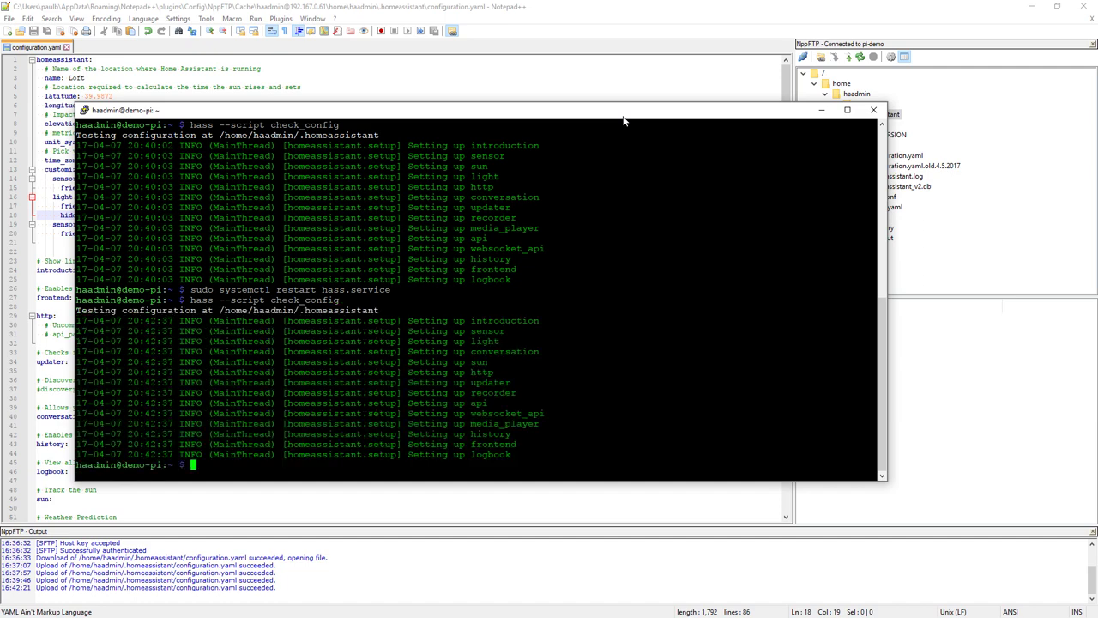
pyautogui.press('Up')
pyautogui.press('Up')
pyautogui.press('Return')
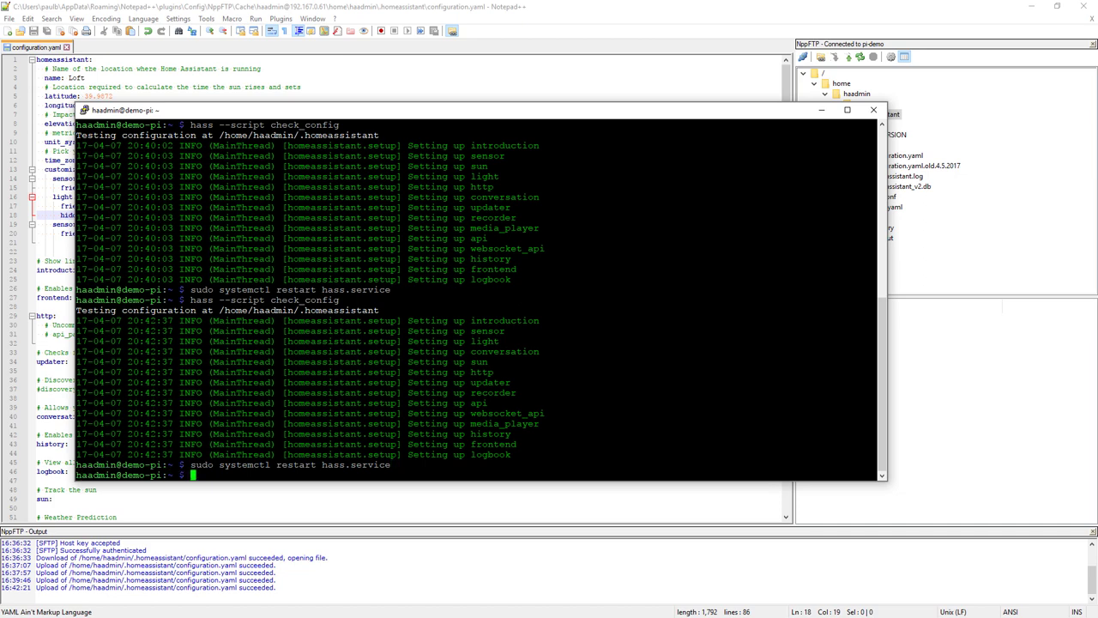
# Step: Switch to the browser, open the Home Assistant States overview and reload it to check the temperature sensor's name and the hidden bedroom light
pyautogui.hotkey('alt', 'Tab')
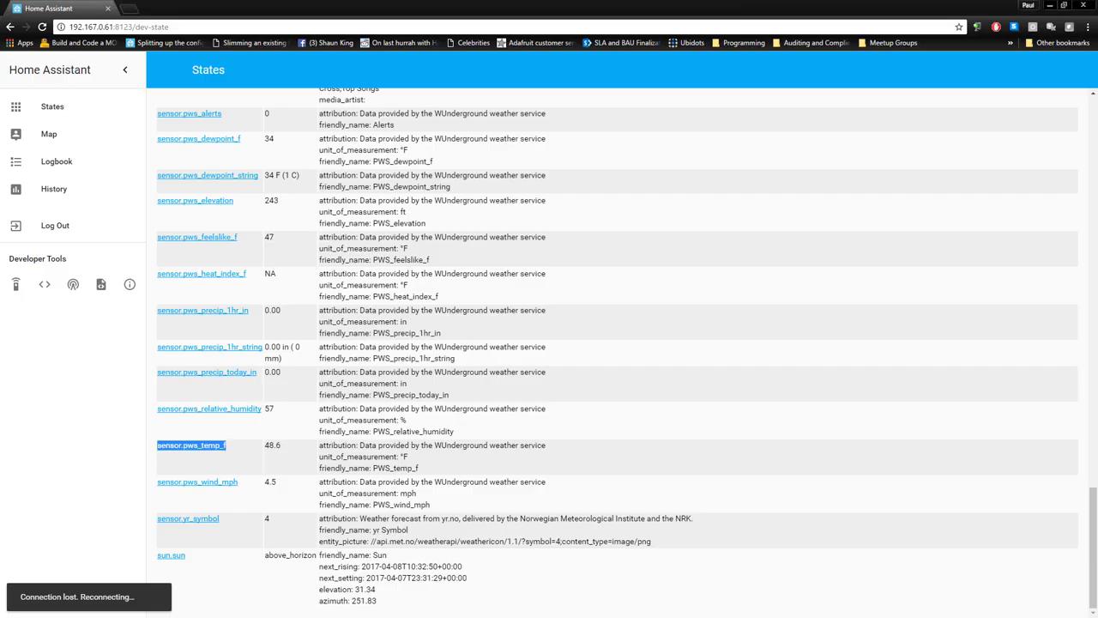
pyautogui.click(62, 107)
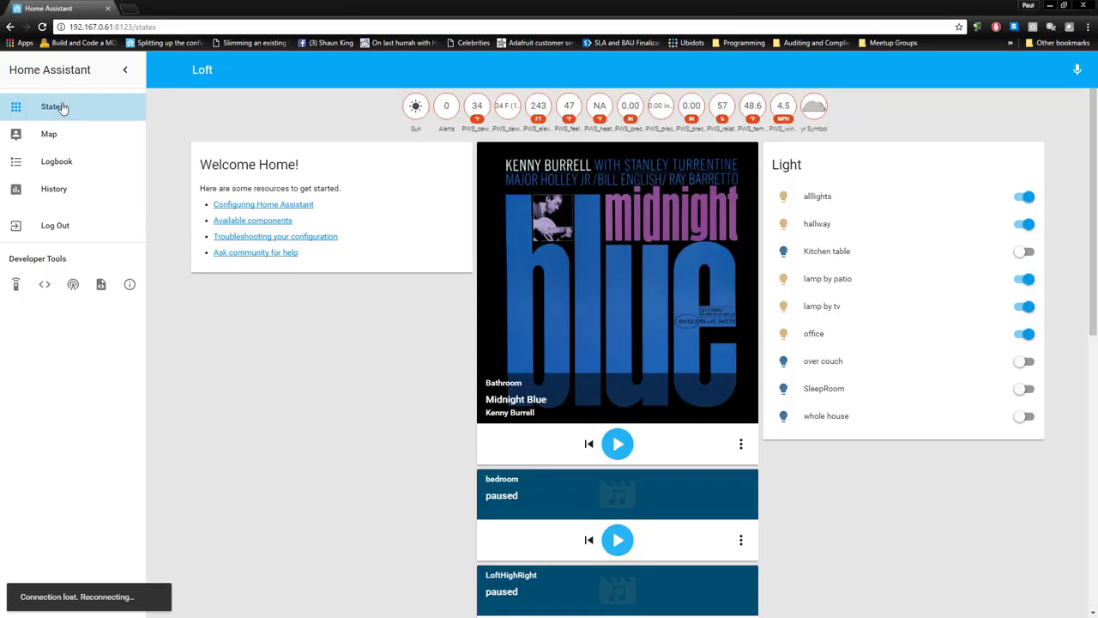
pyautogui.rightClick(306, 321)
pyautogui.click(337, 351)
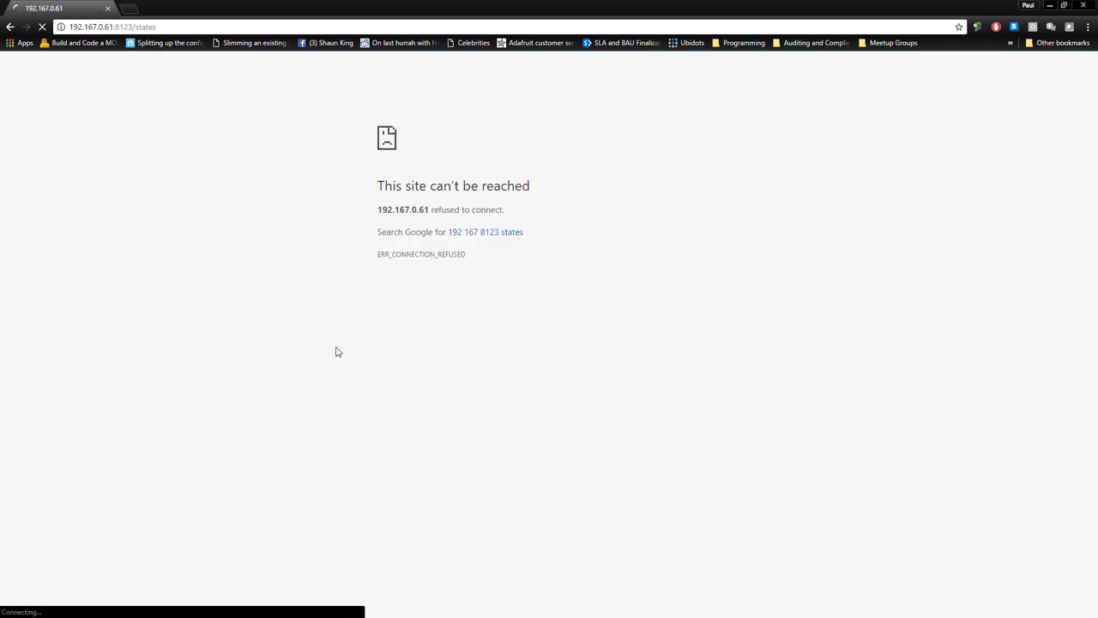
pyautogui.rightClick(336, 350)
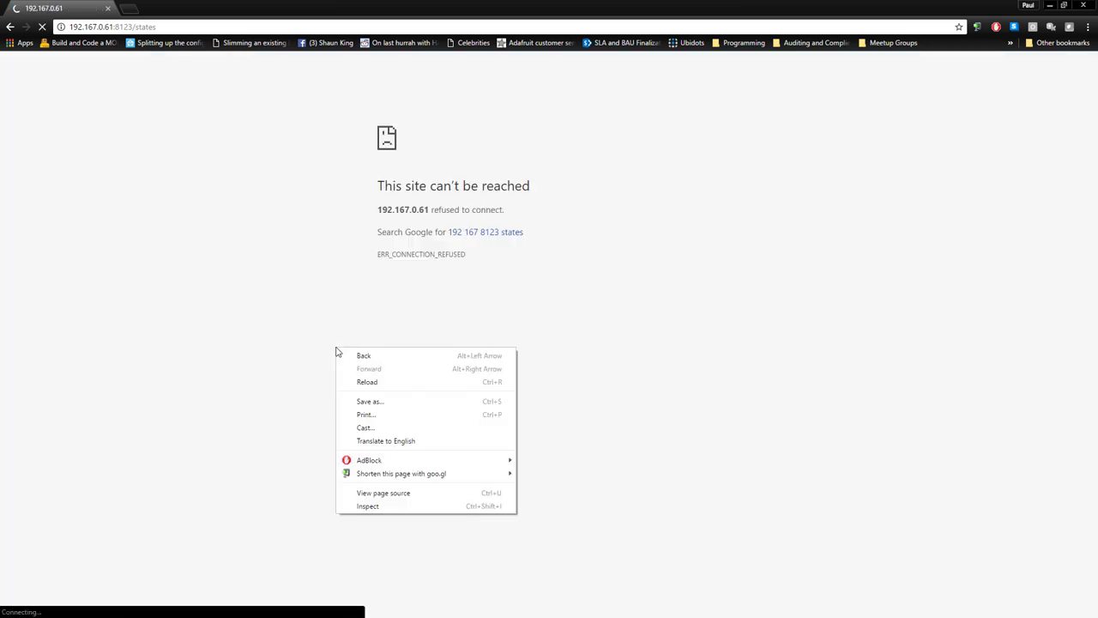
pyautogui.click(357, 381)
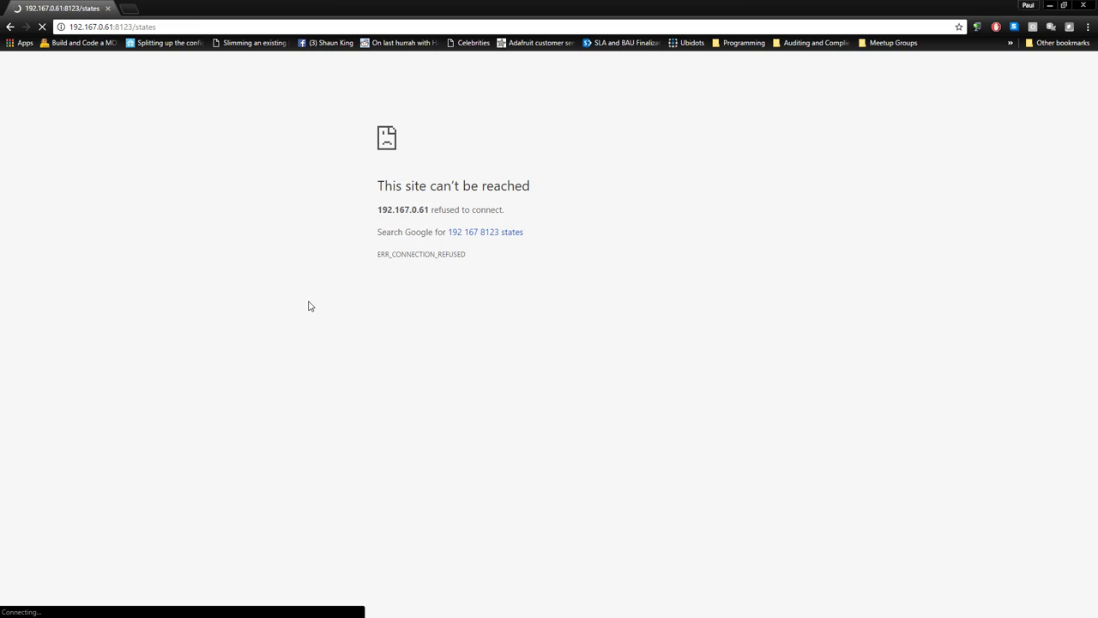
pyautogui.rightClick(309, 306)
pyautogui.click(327, 344)
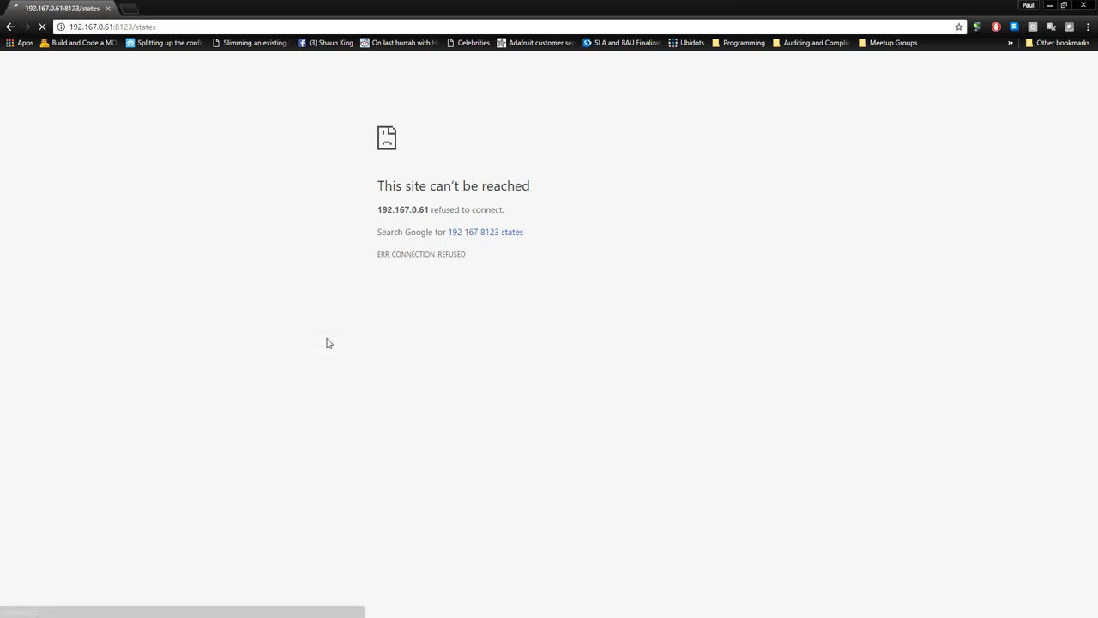